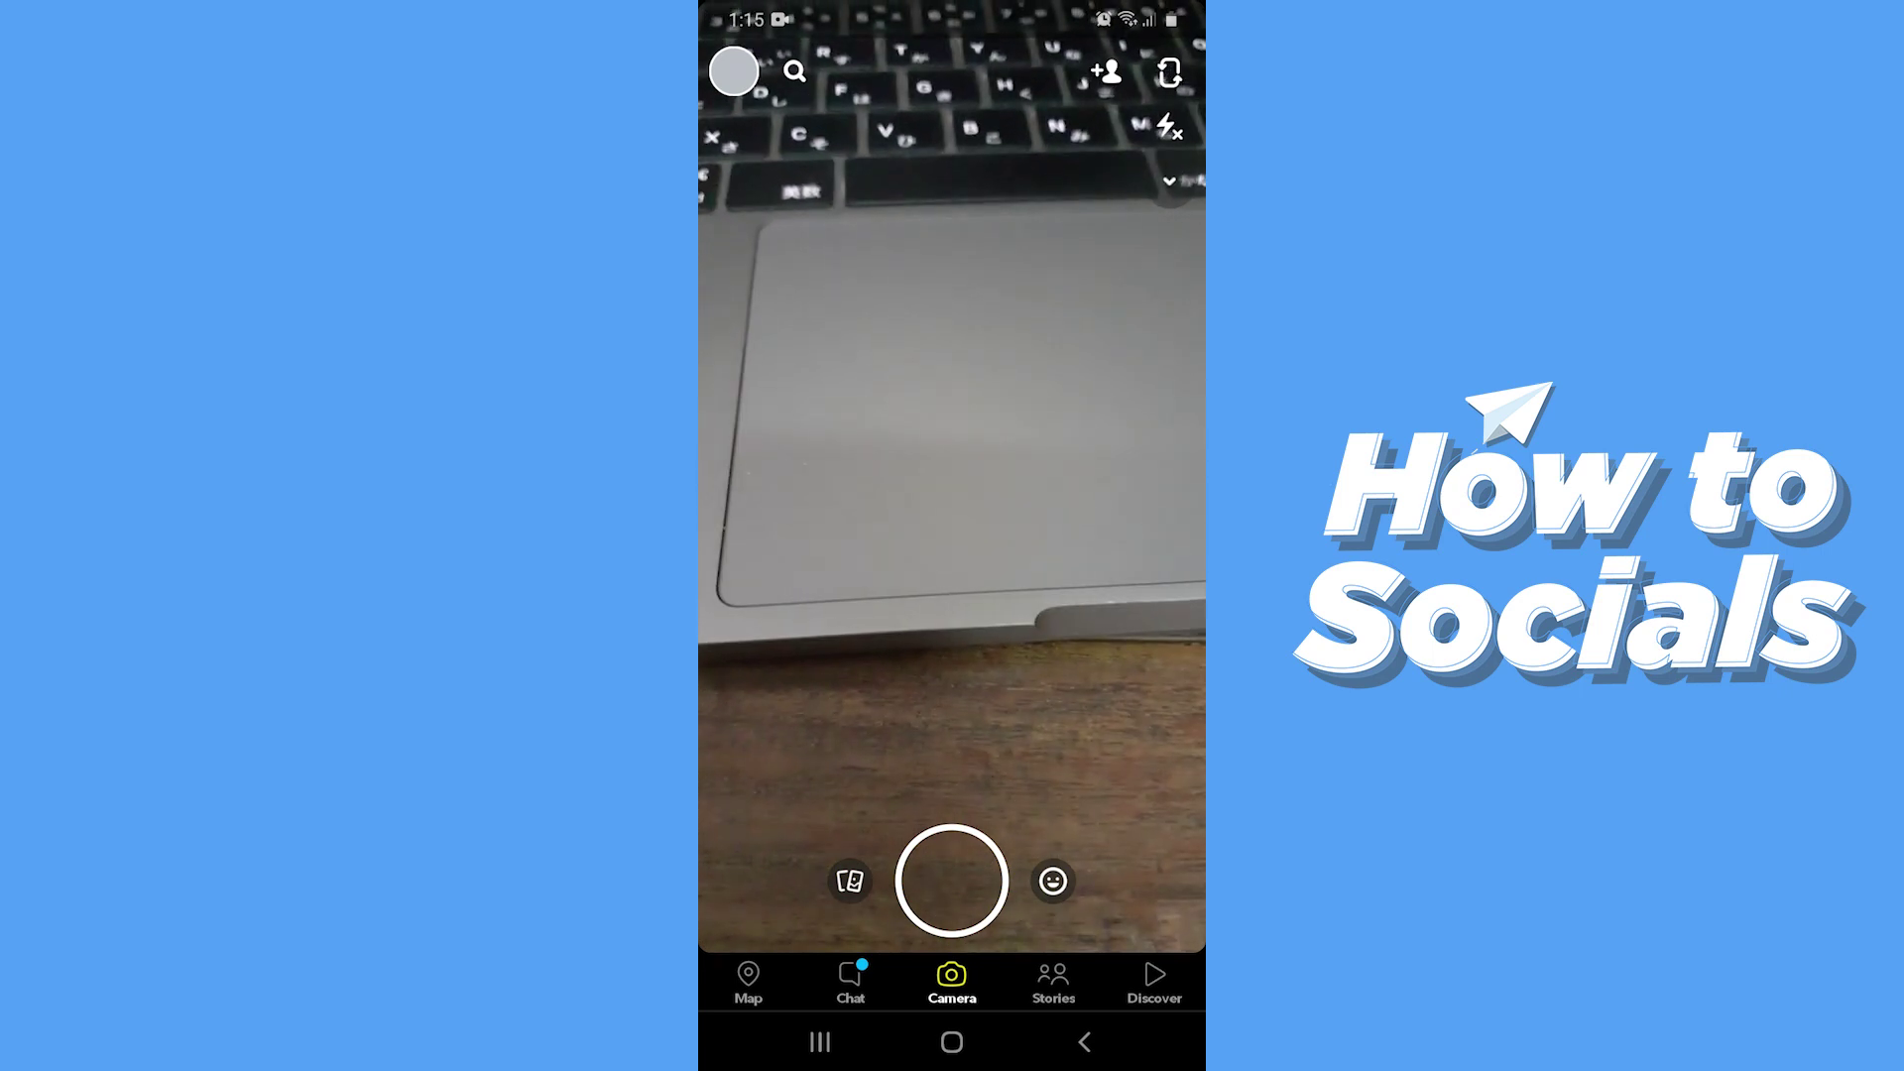
Step: Open Memories from the camera screen
click(849, 882)
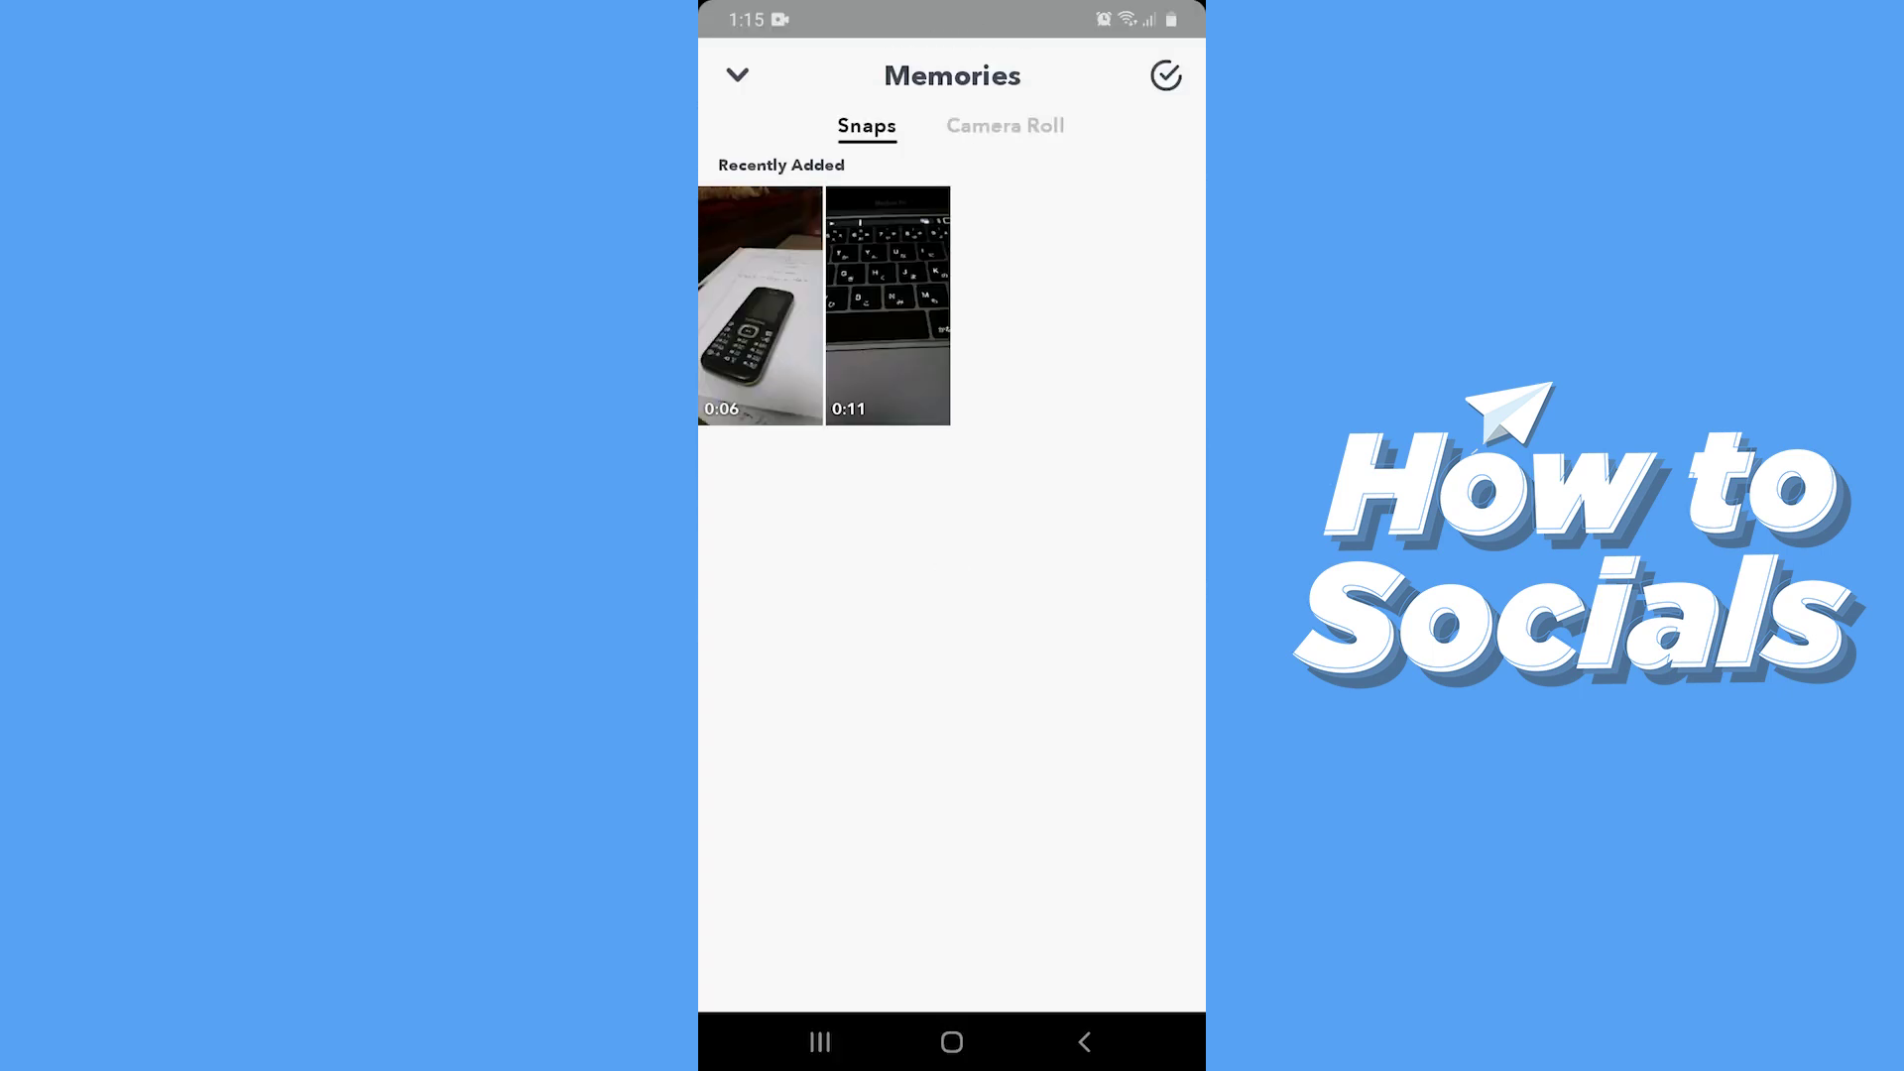
Step: Open the 0:11 keyboard video from the Camera Roll tab
click(1006, 125)
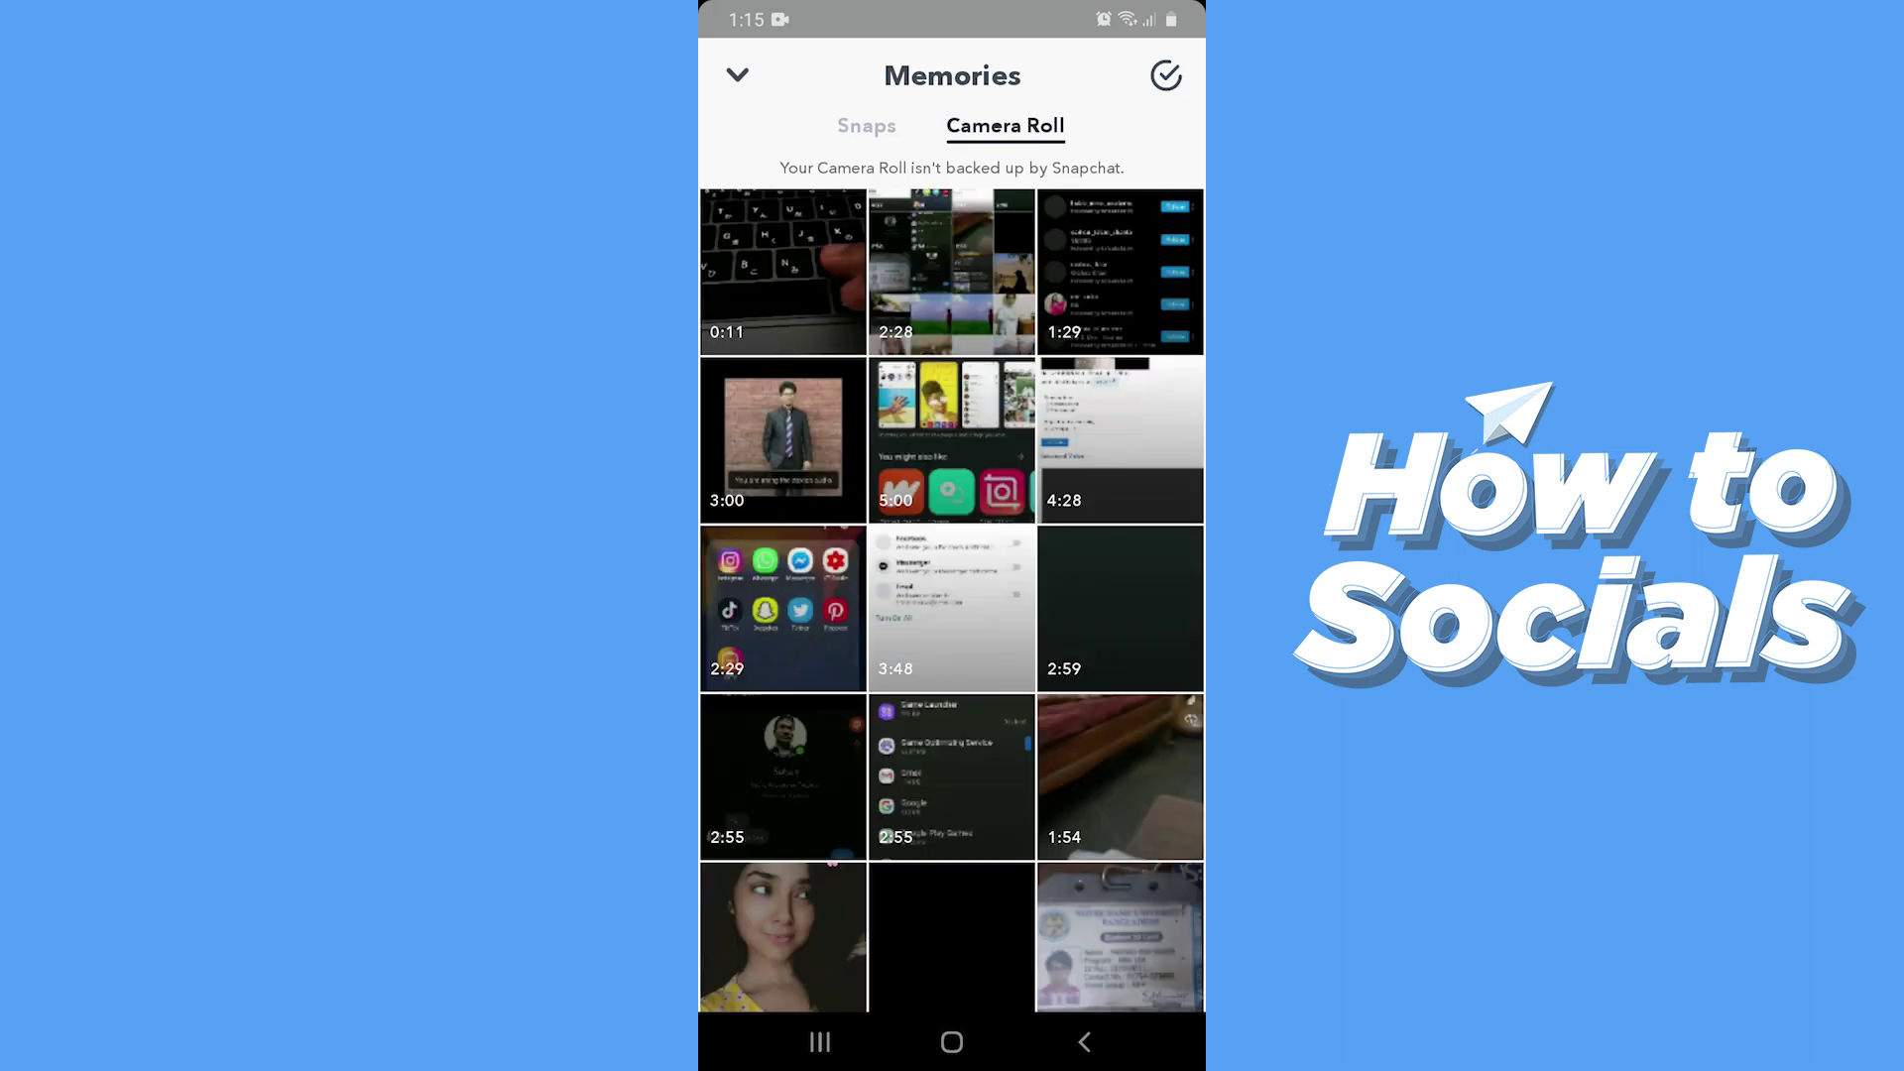
click(783, 271)
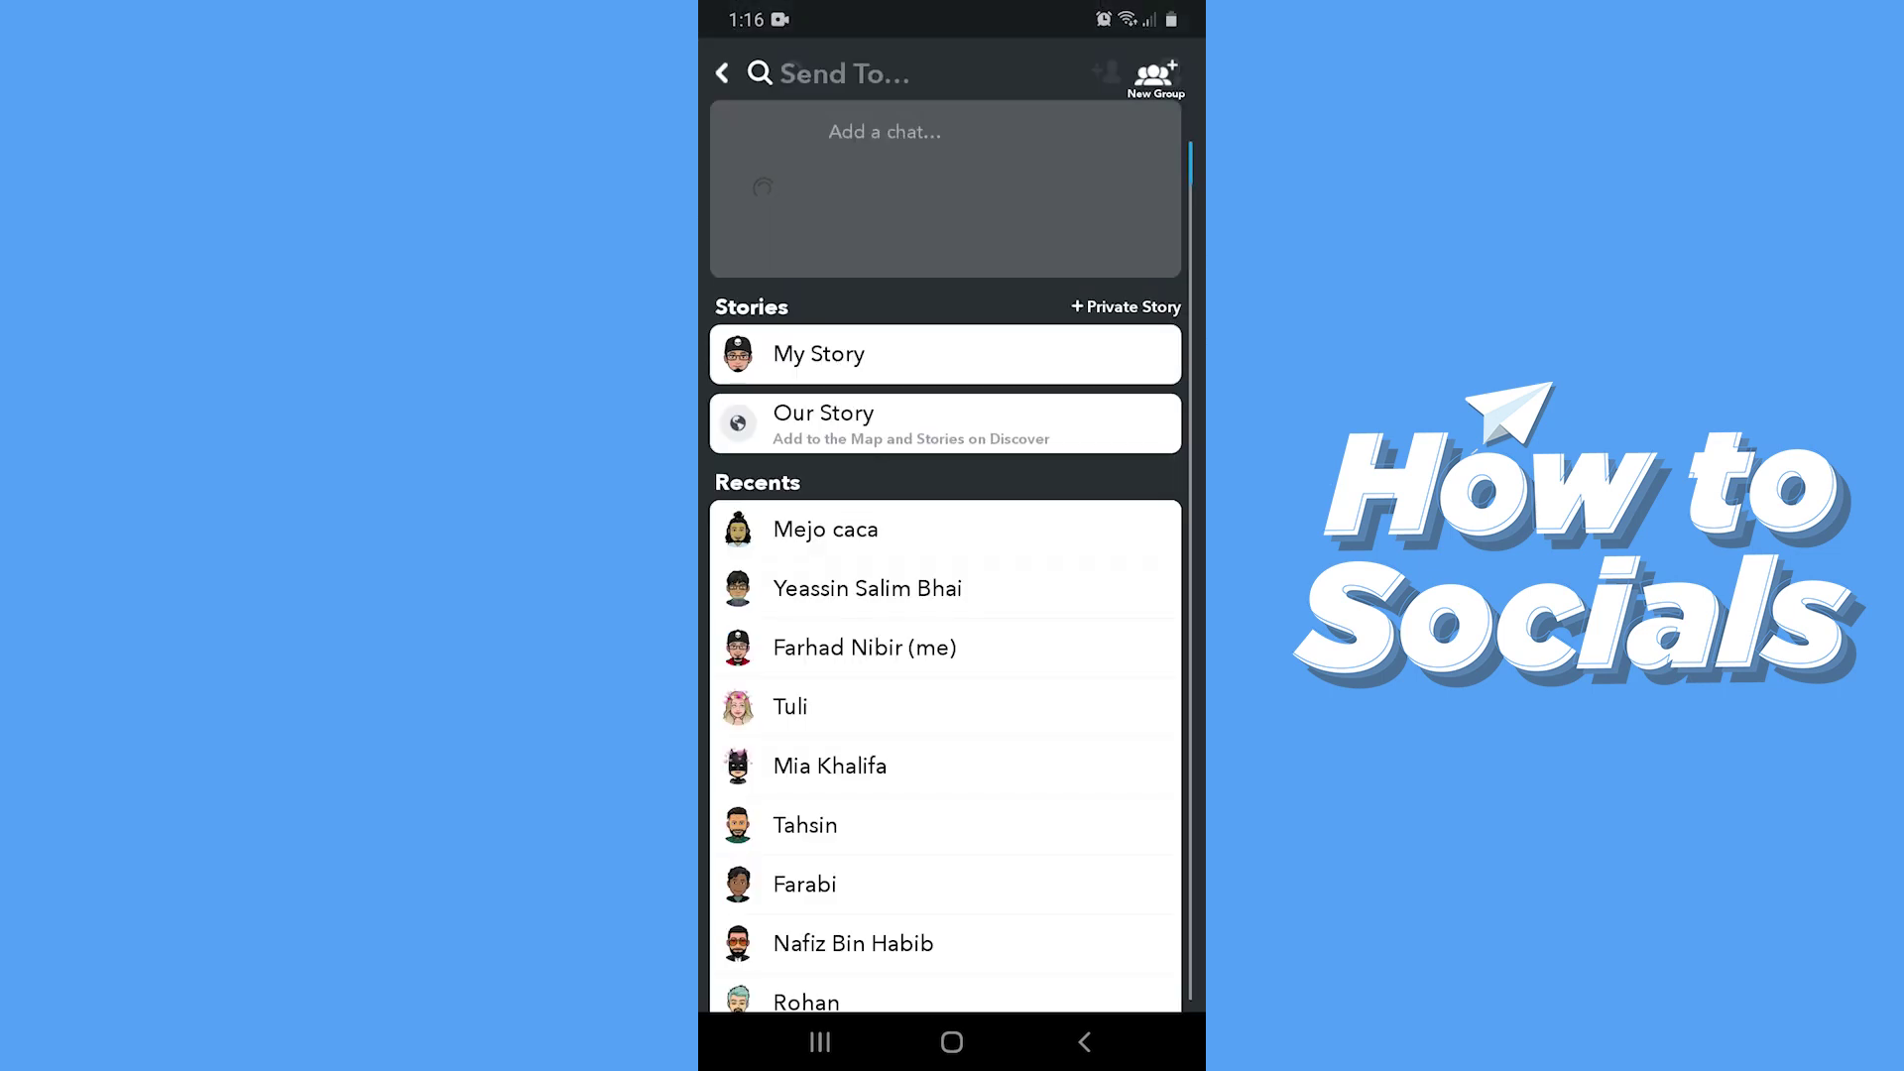
Step: Send the keyboard video to My Story
click(819, 355)
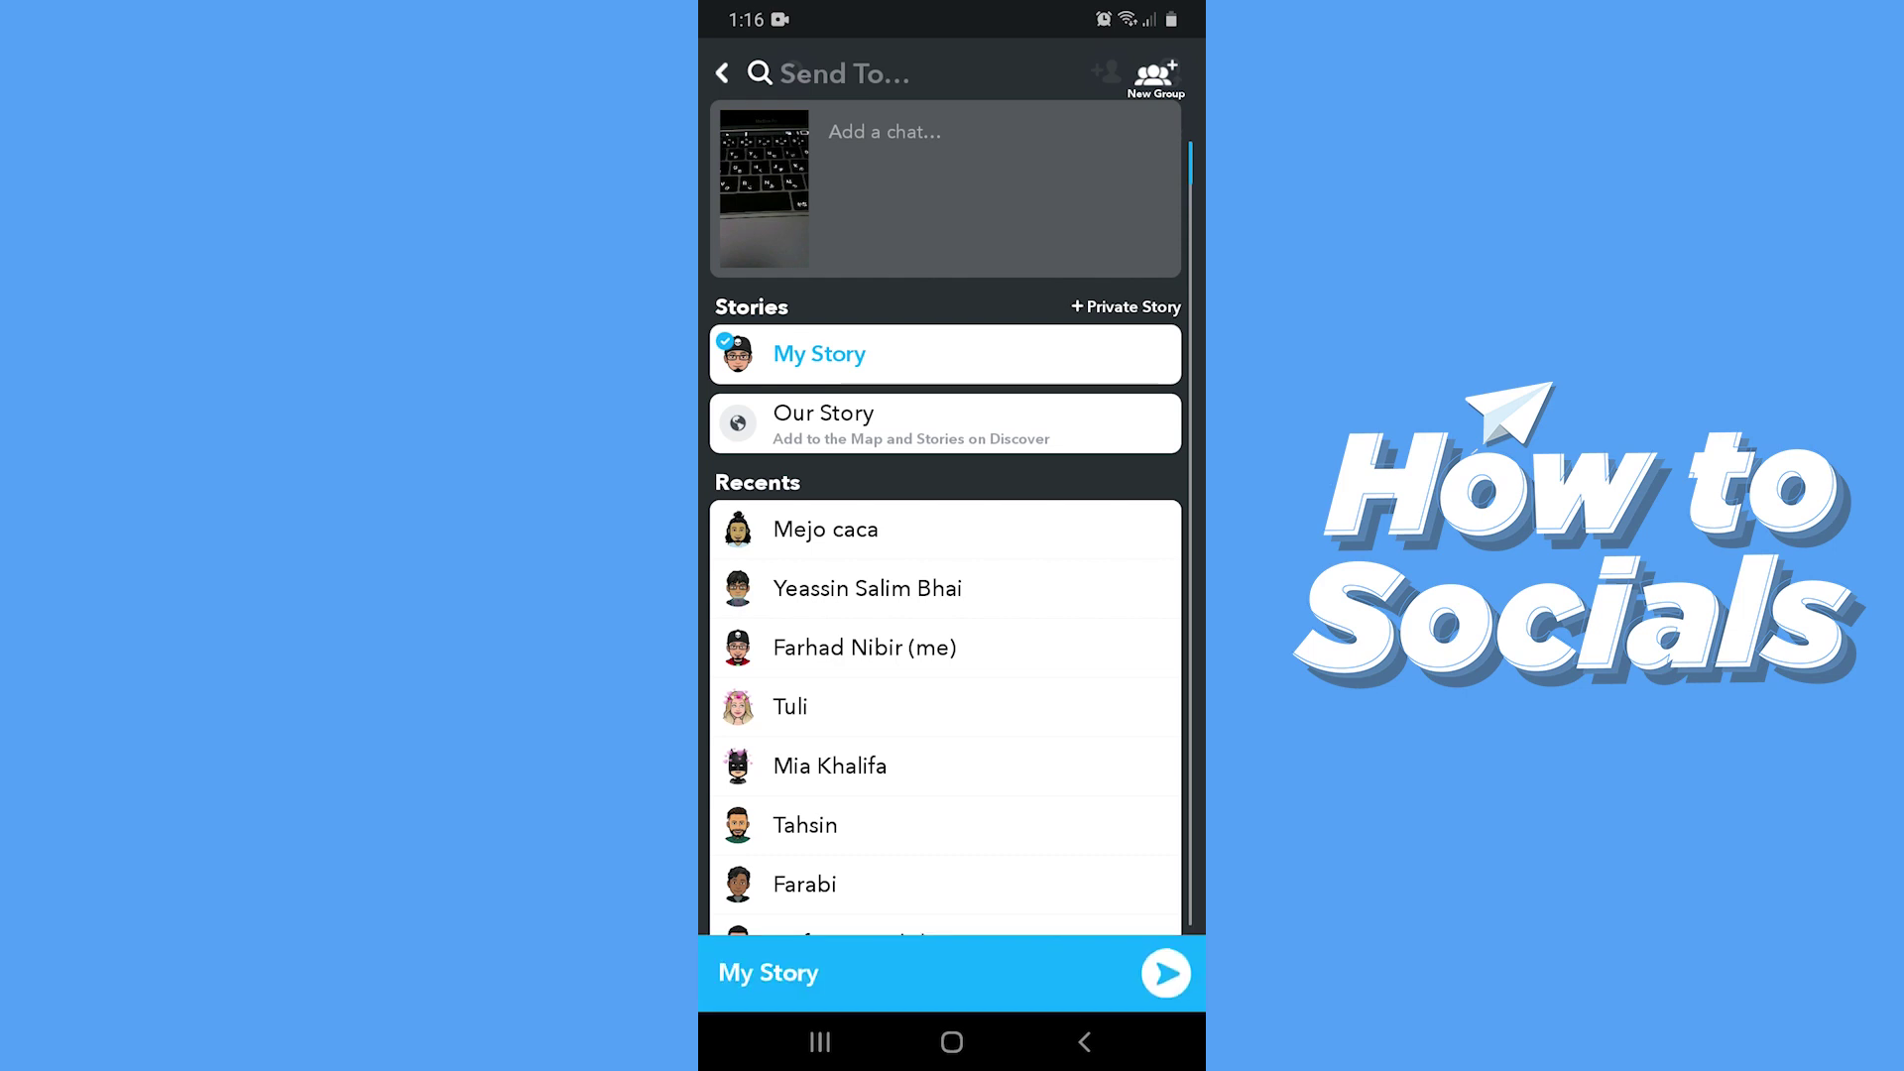
click(1166, 974)
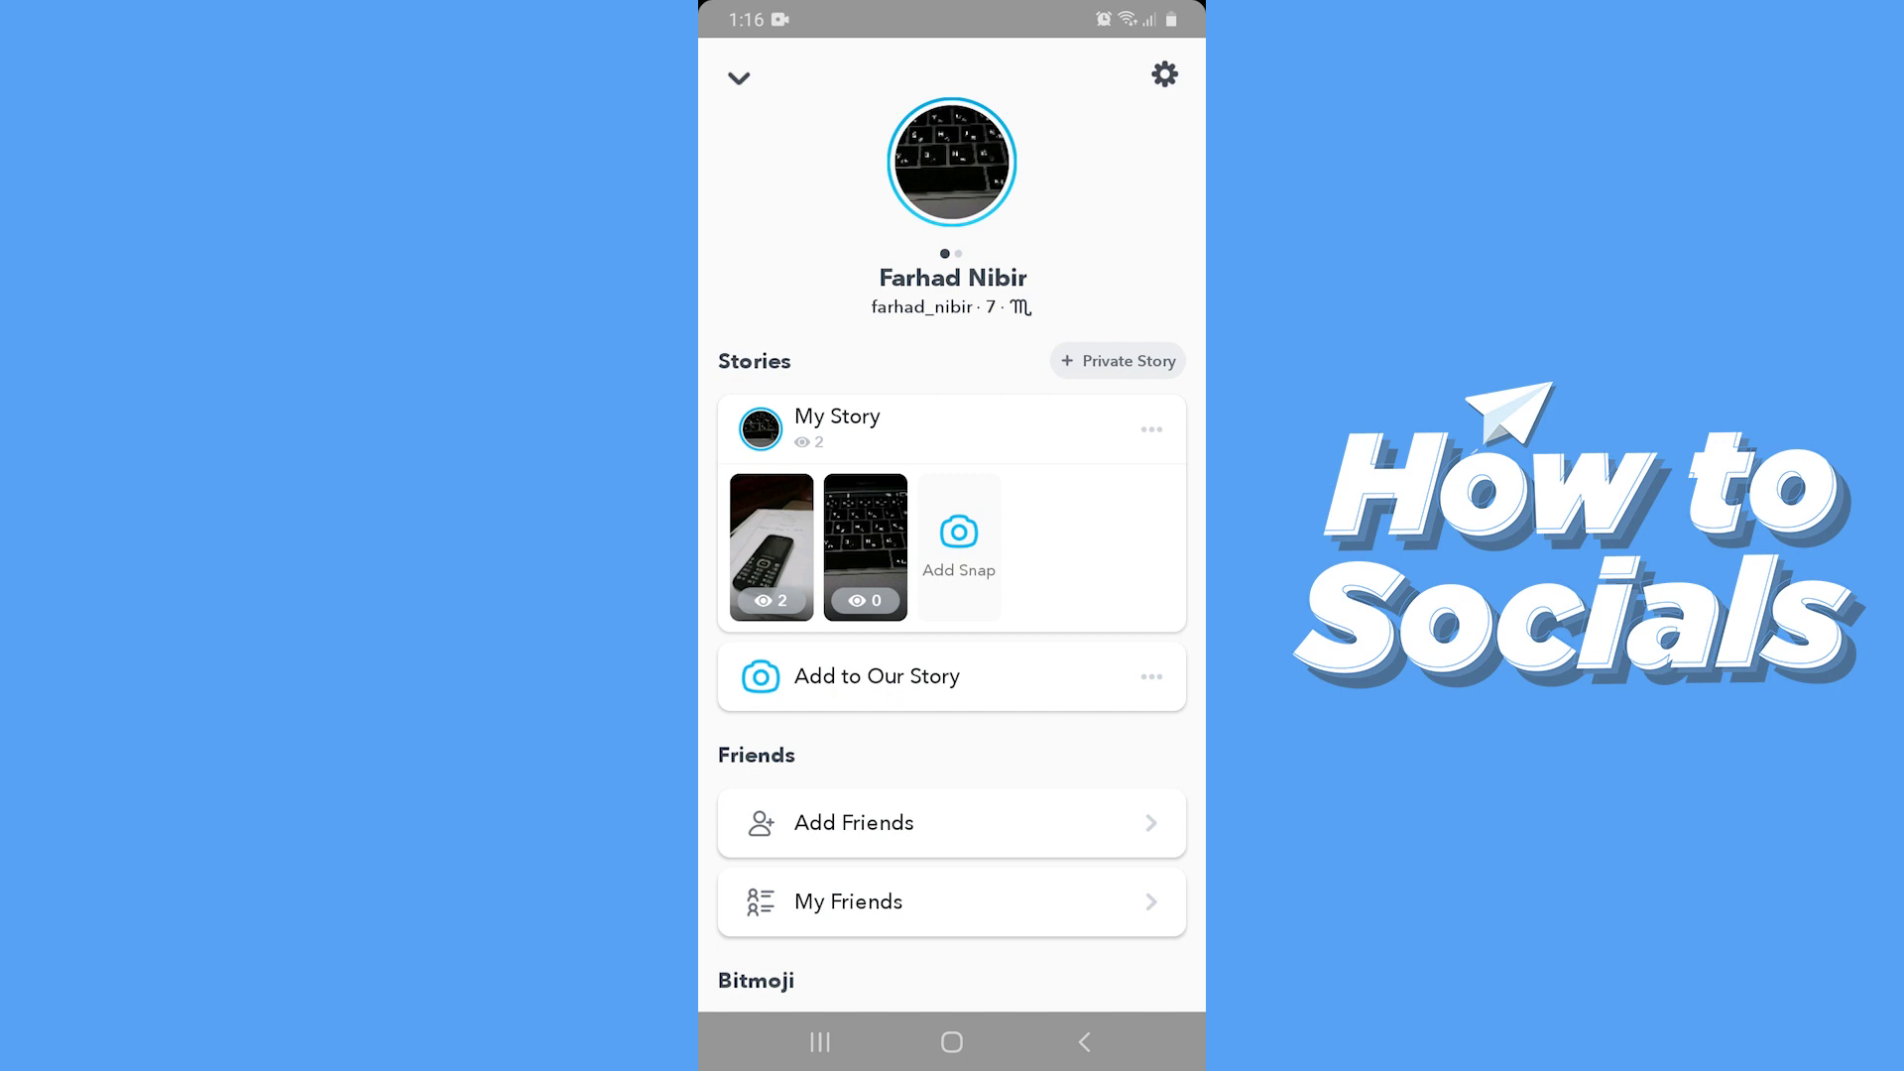
Step: Save My Story to Memories using Save Story from its options menu
click(1150, 429)
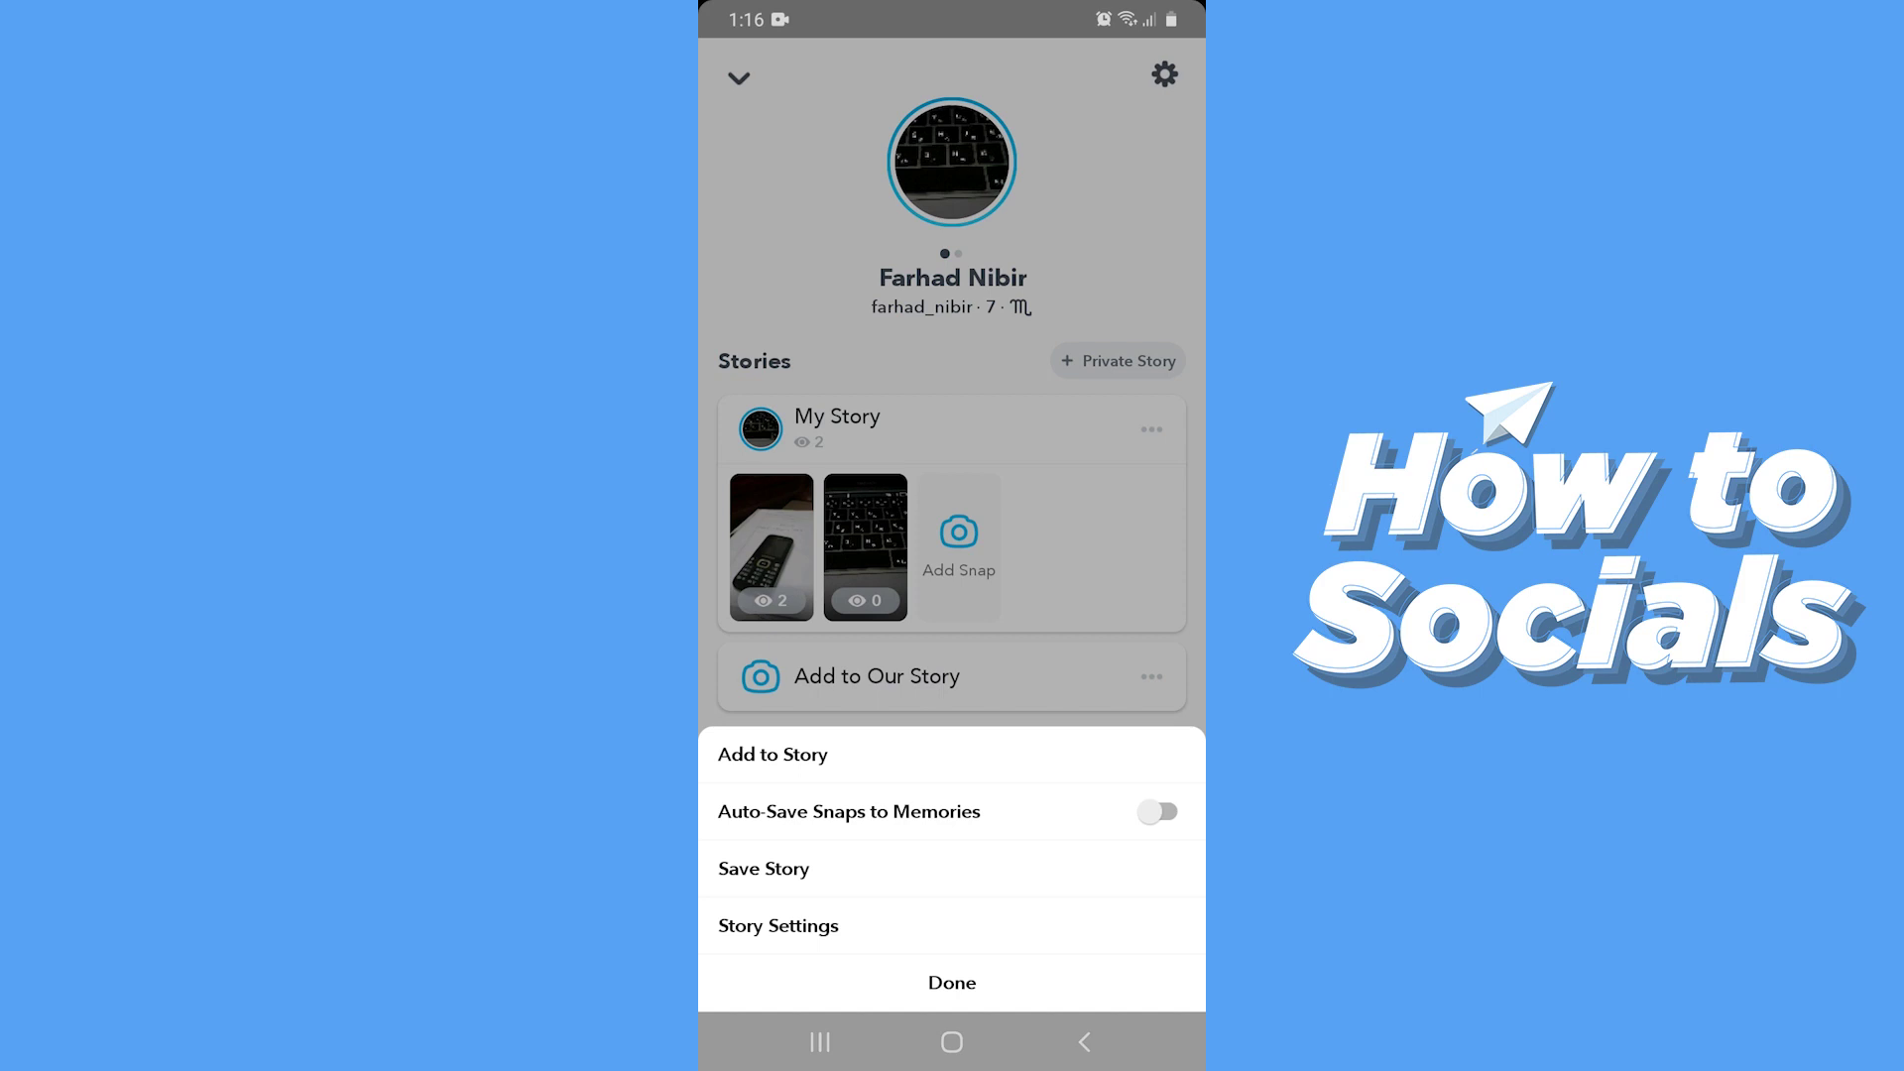
click(763, 867)
click(953, 569)
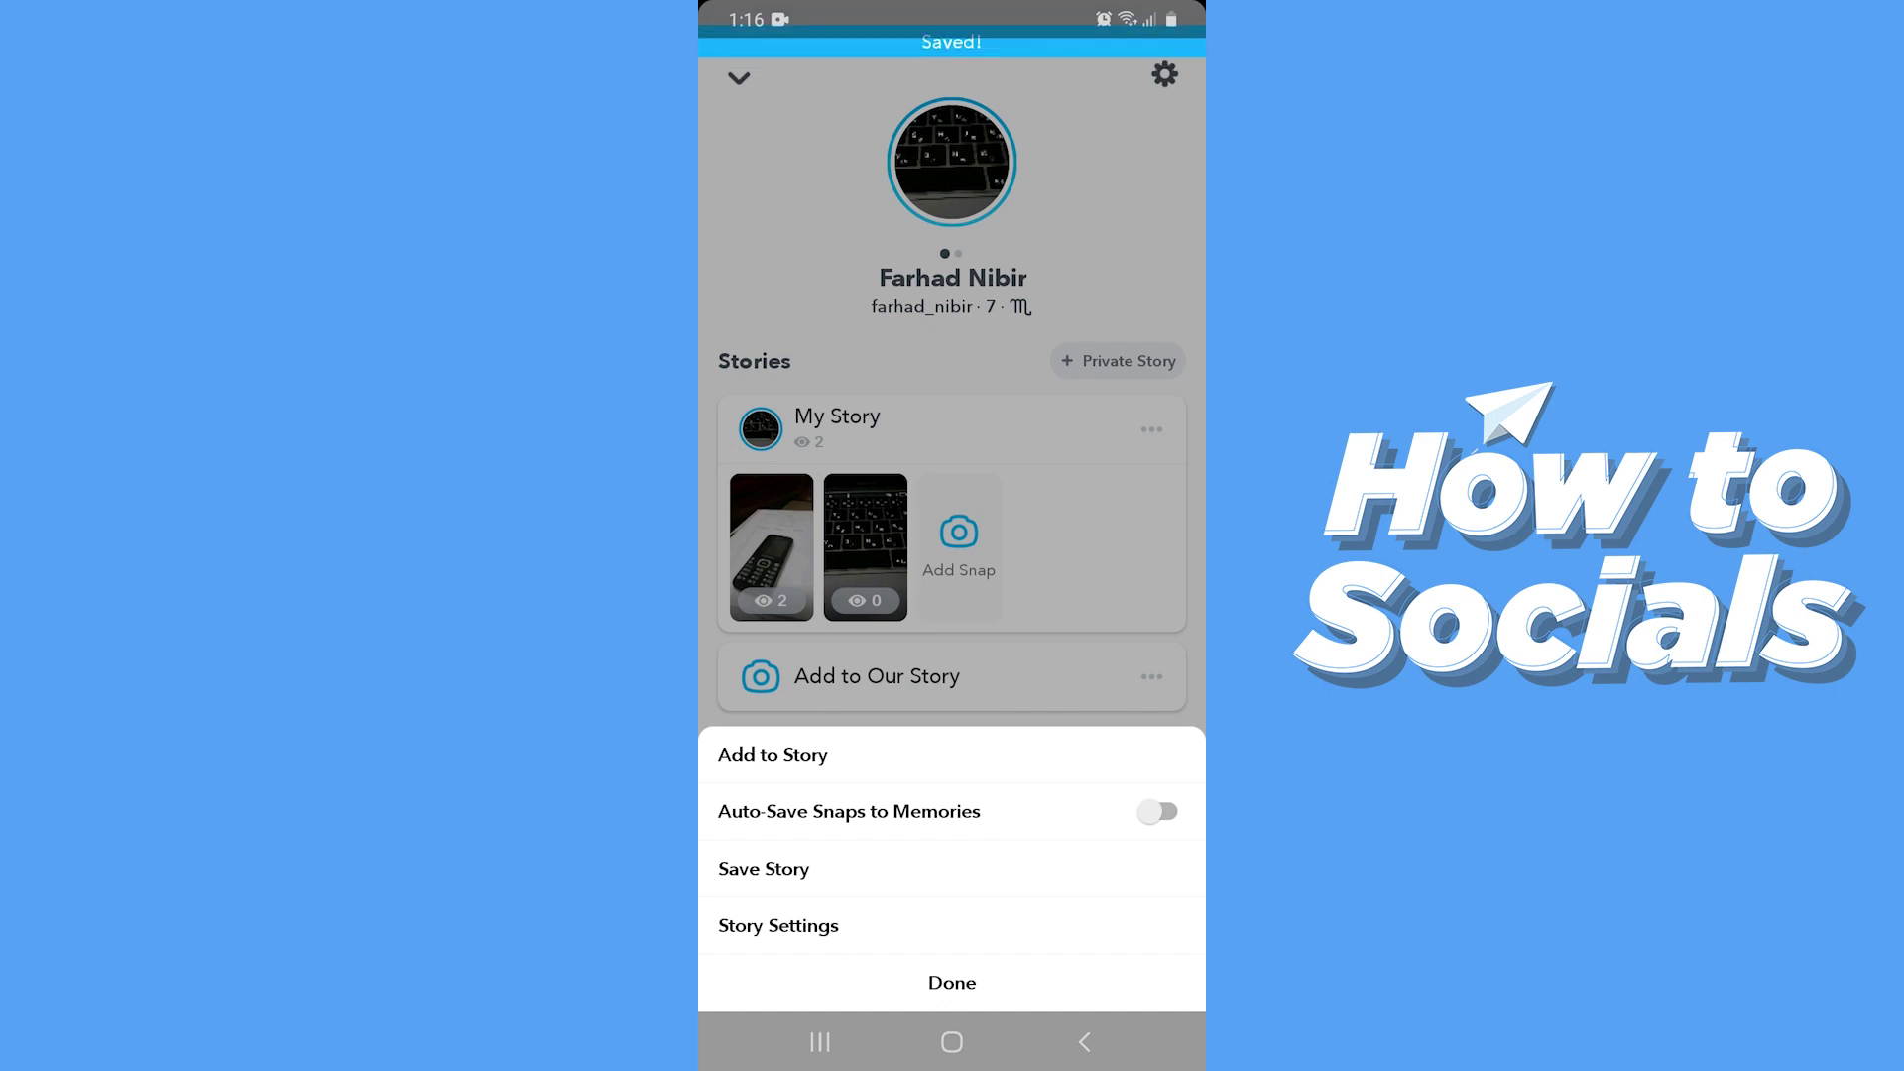
click(953, 982)
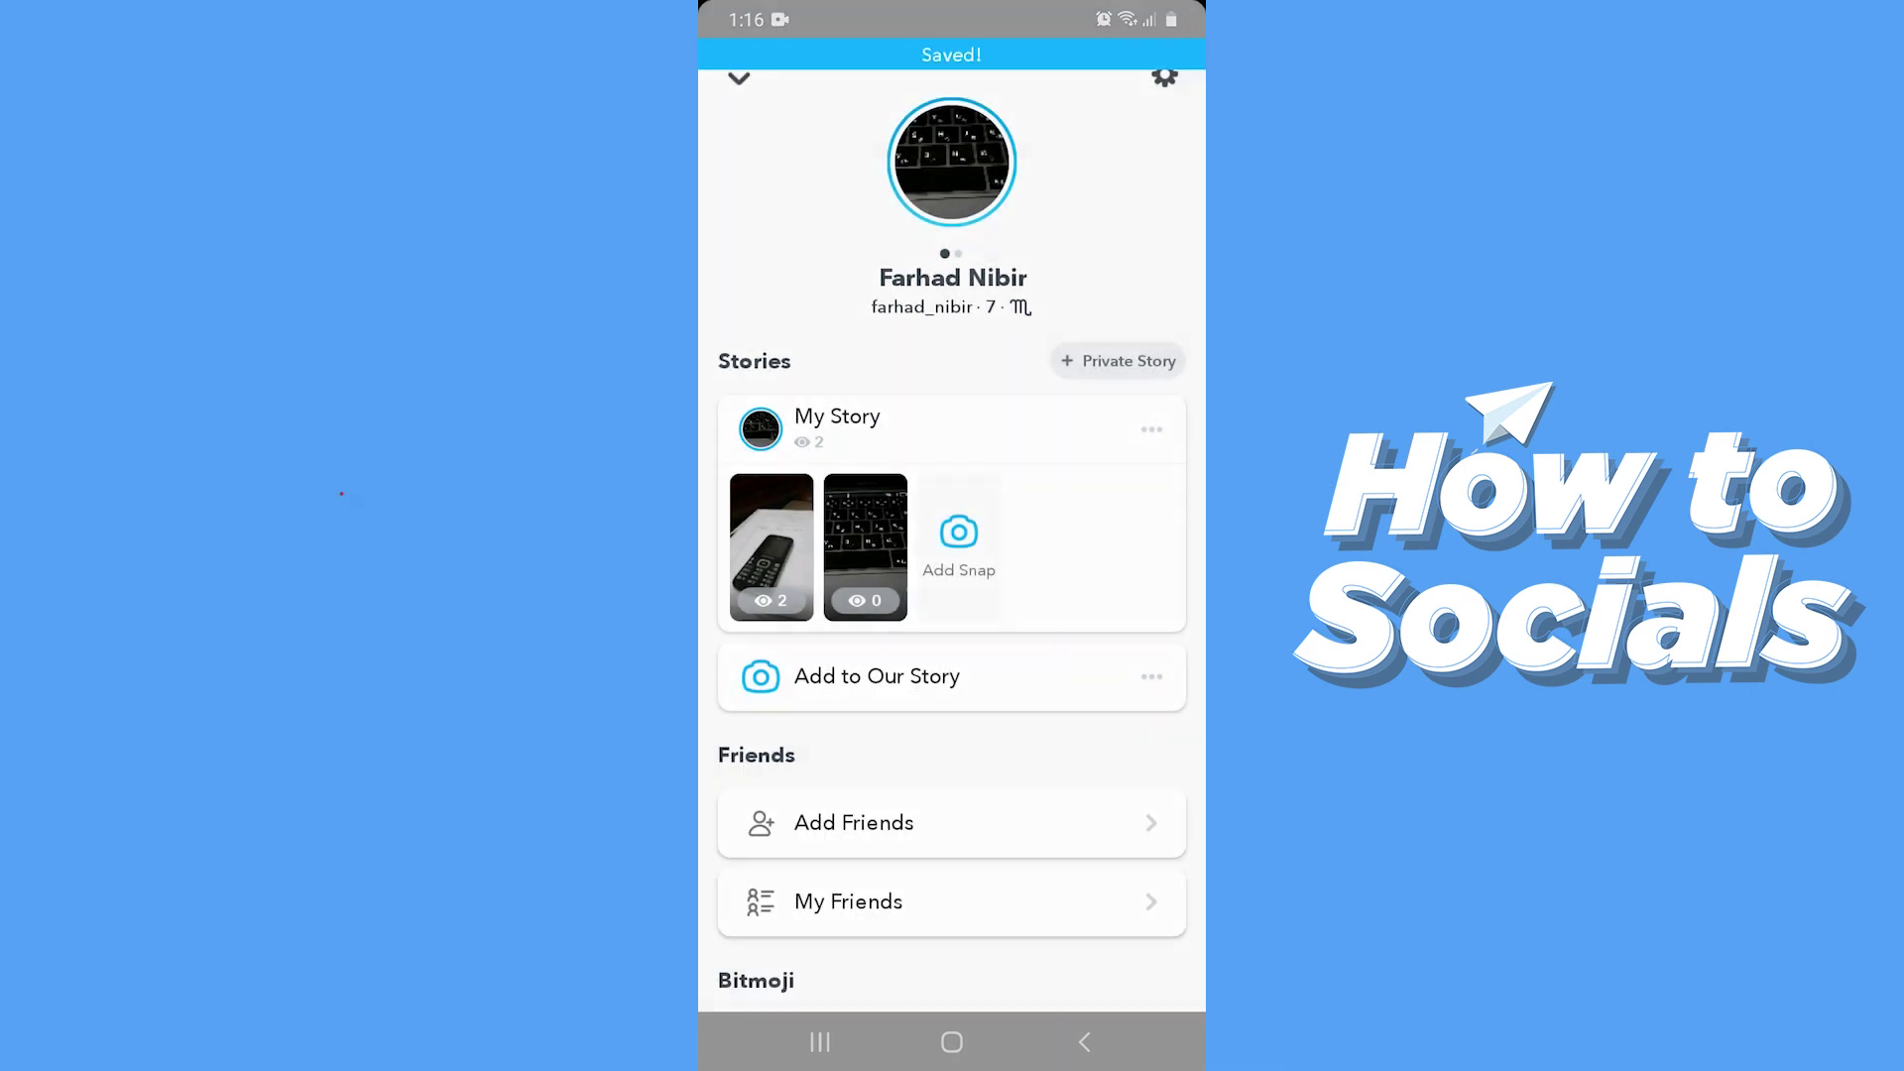
Step: Delete the keyboard snap from My Story and return to the camera
click(864, 546)
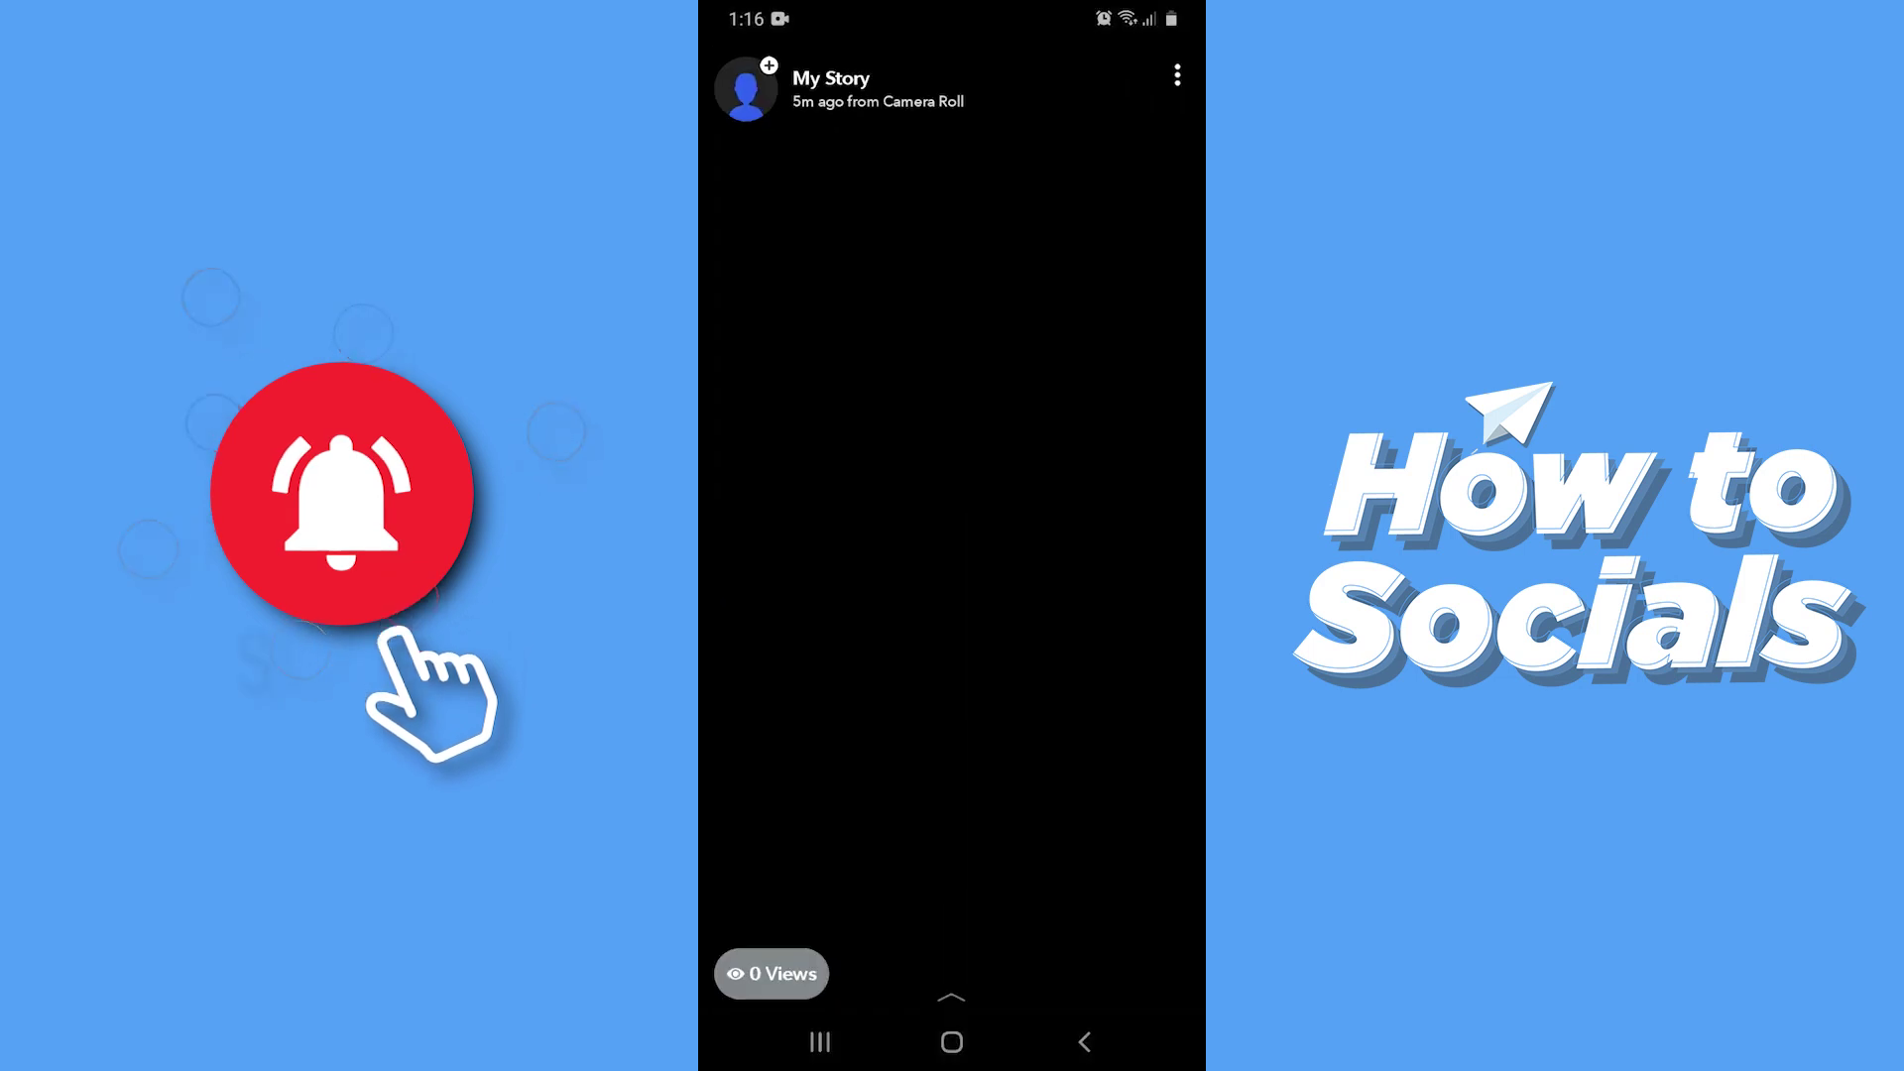
drag(953, 448, 952, 819)
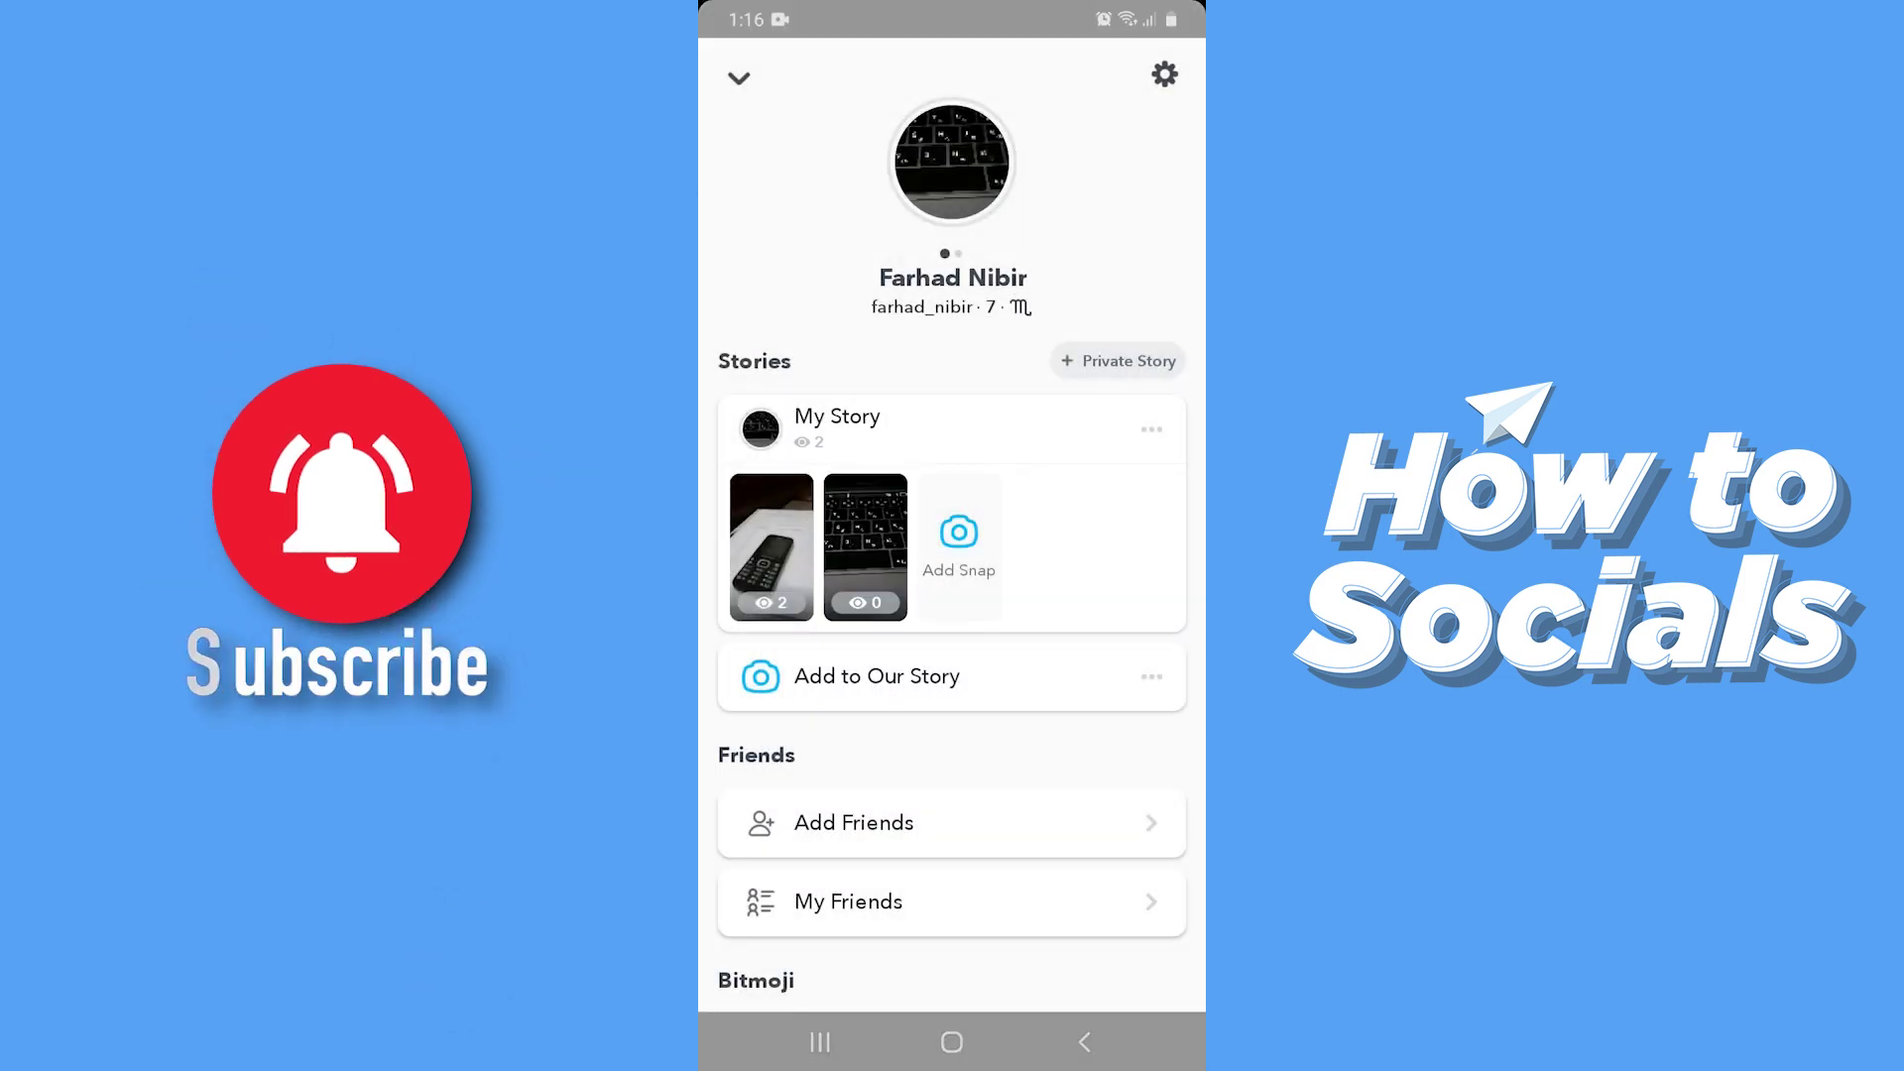
click(865, 546)
click(1178, 70)
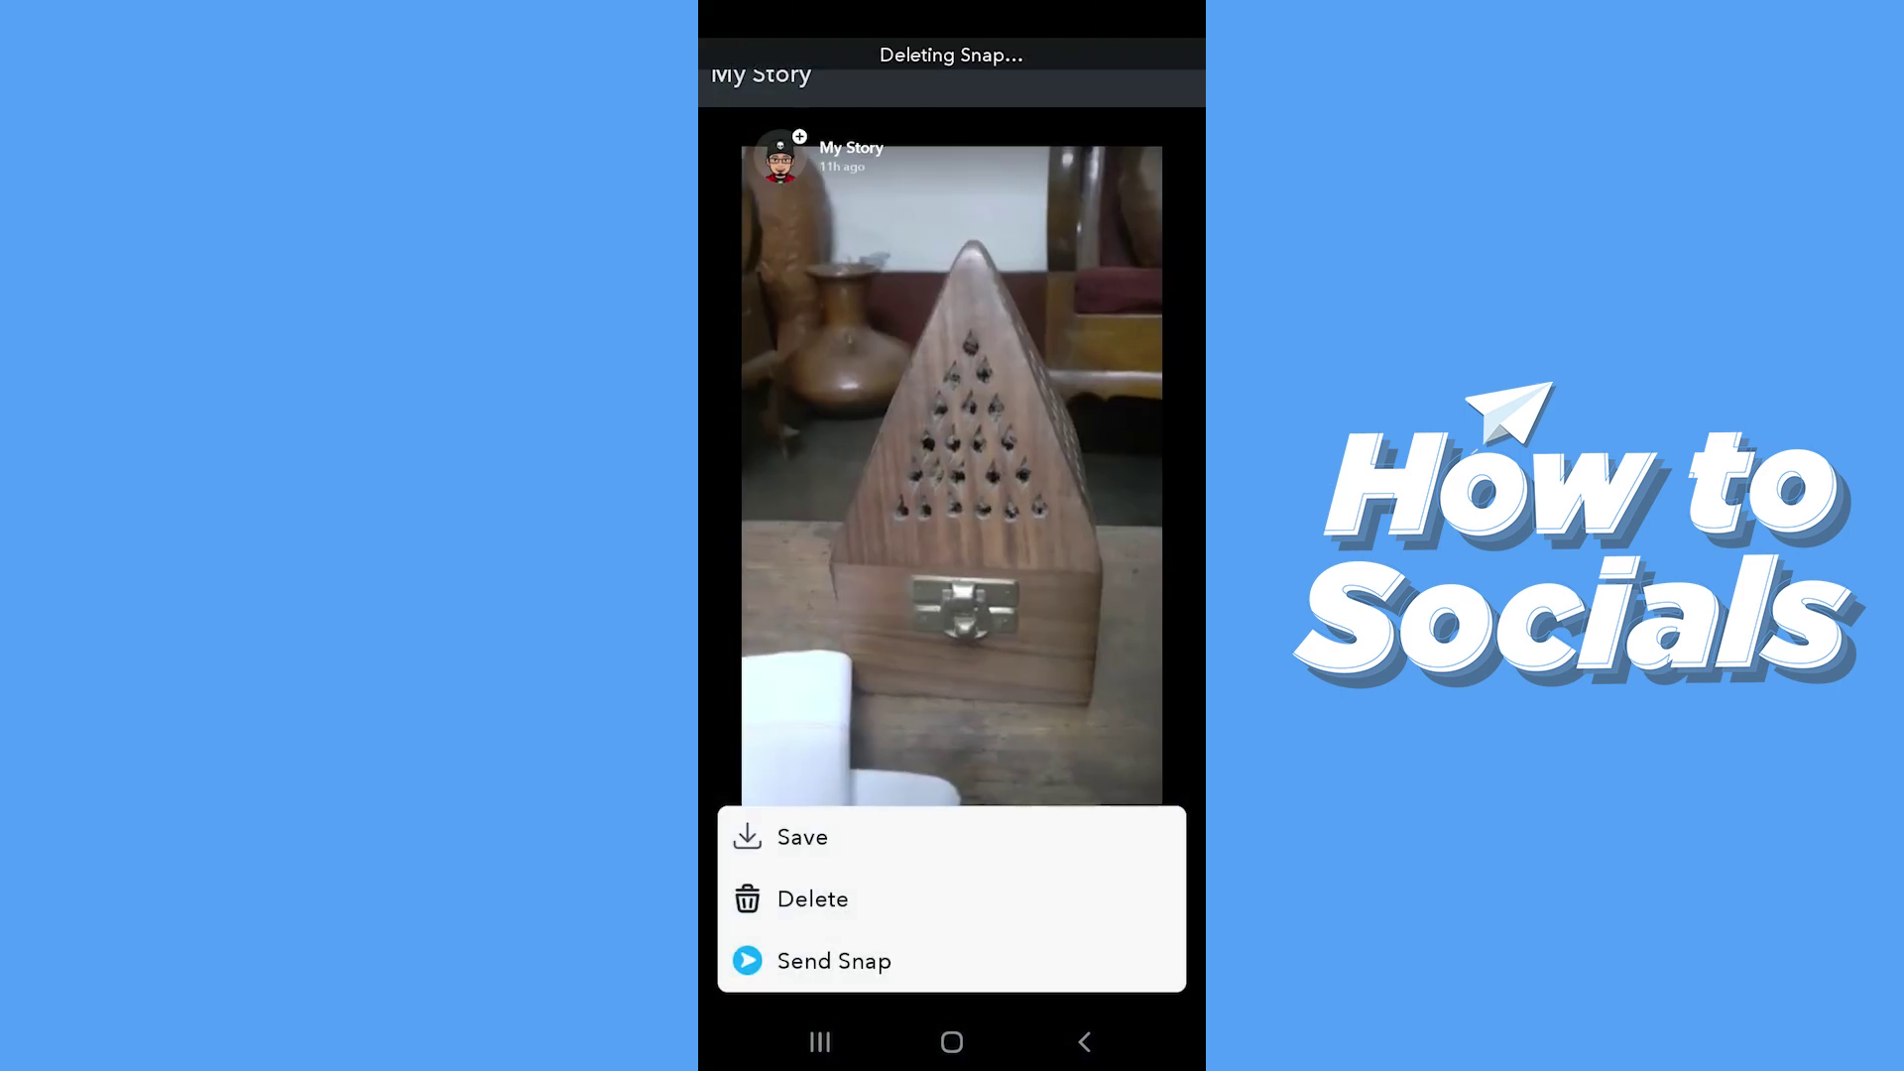
click(1085, 1042)
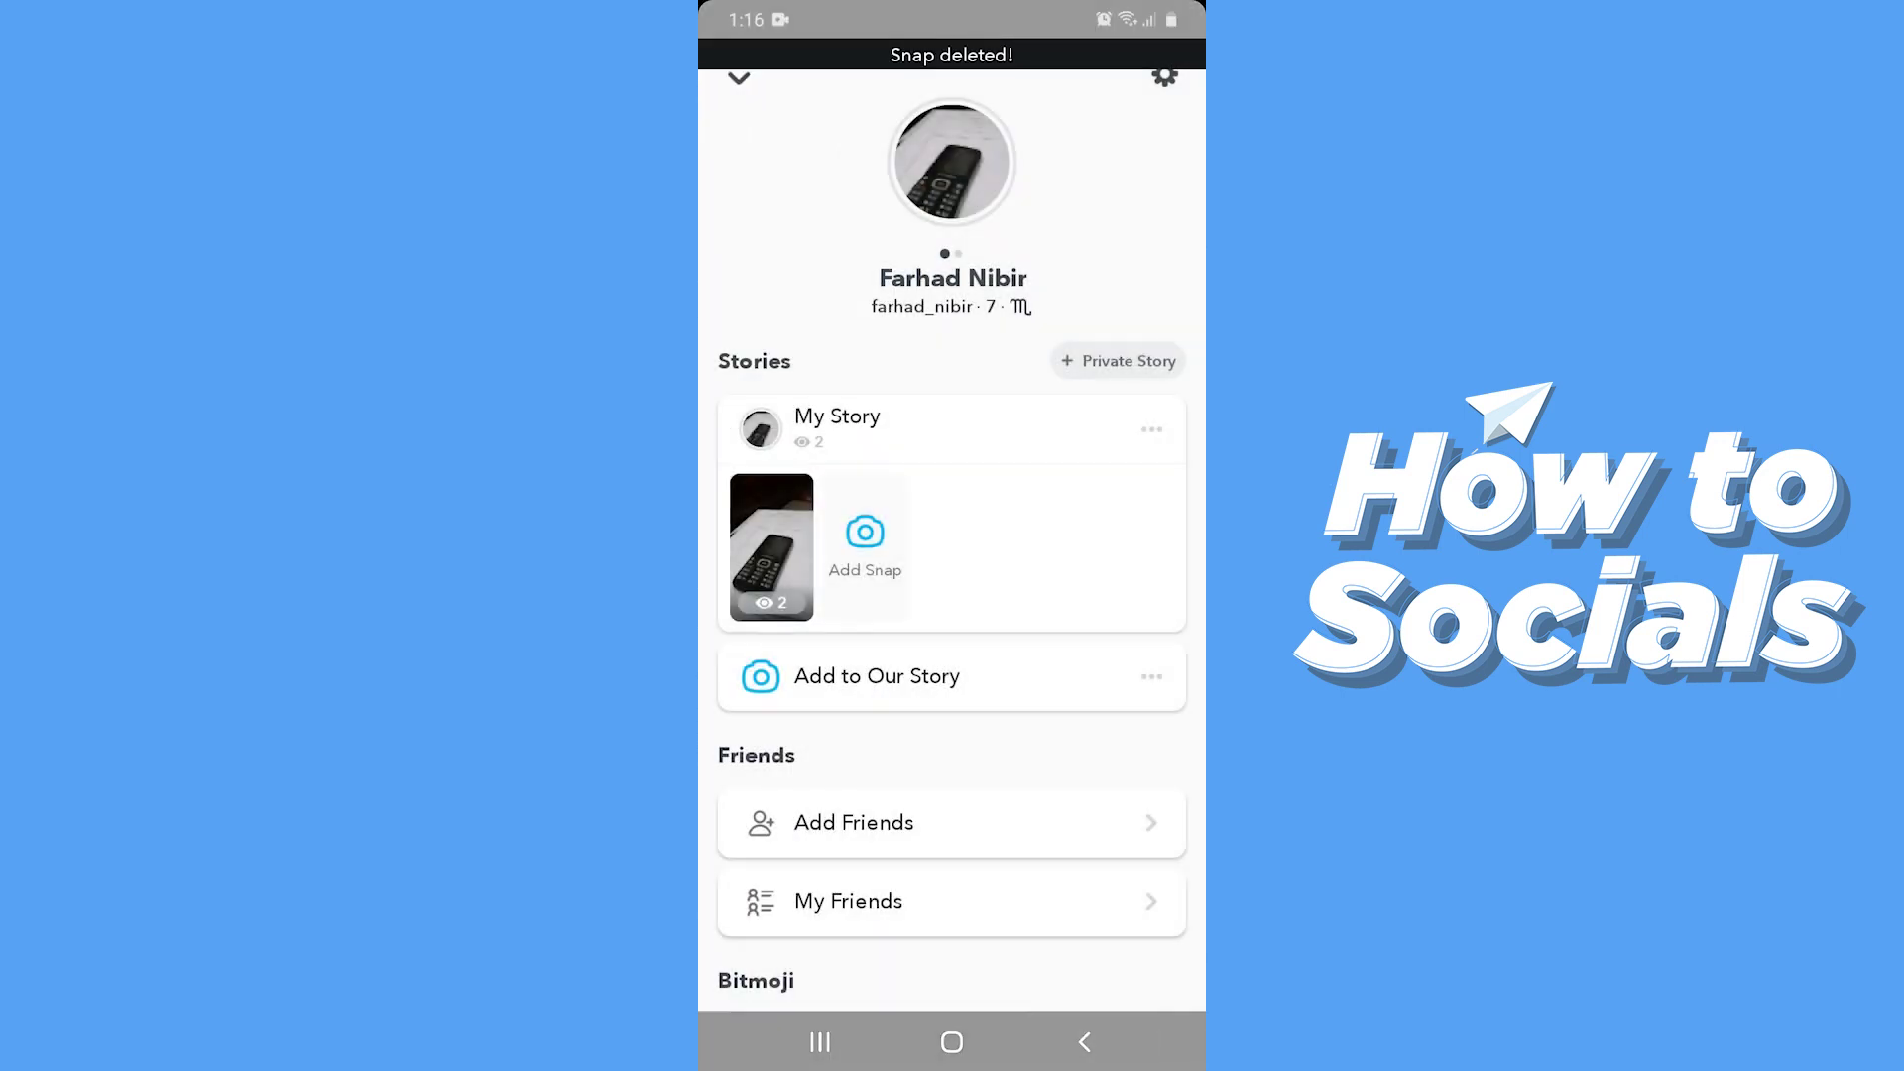
click(1084, 1041)
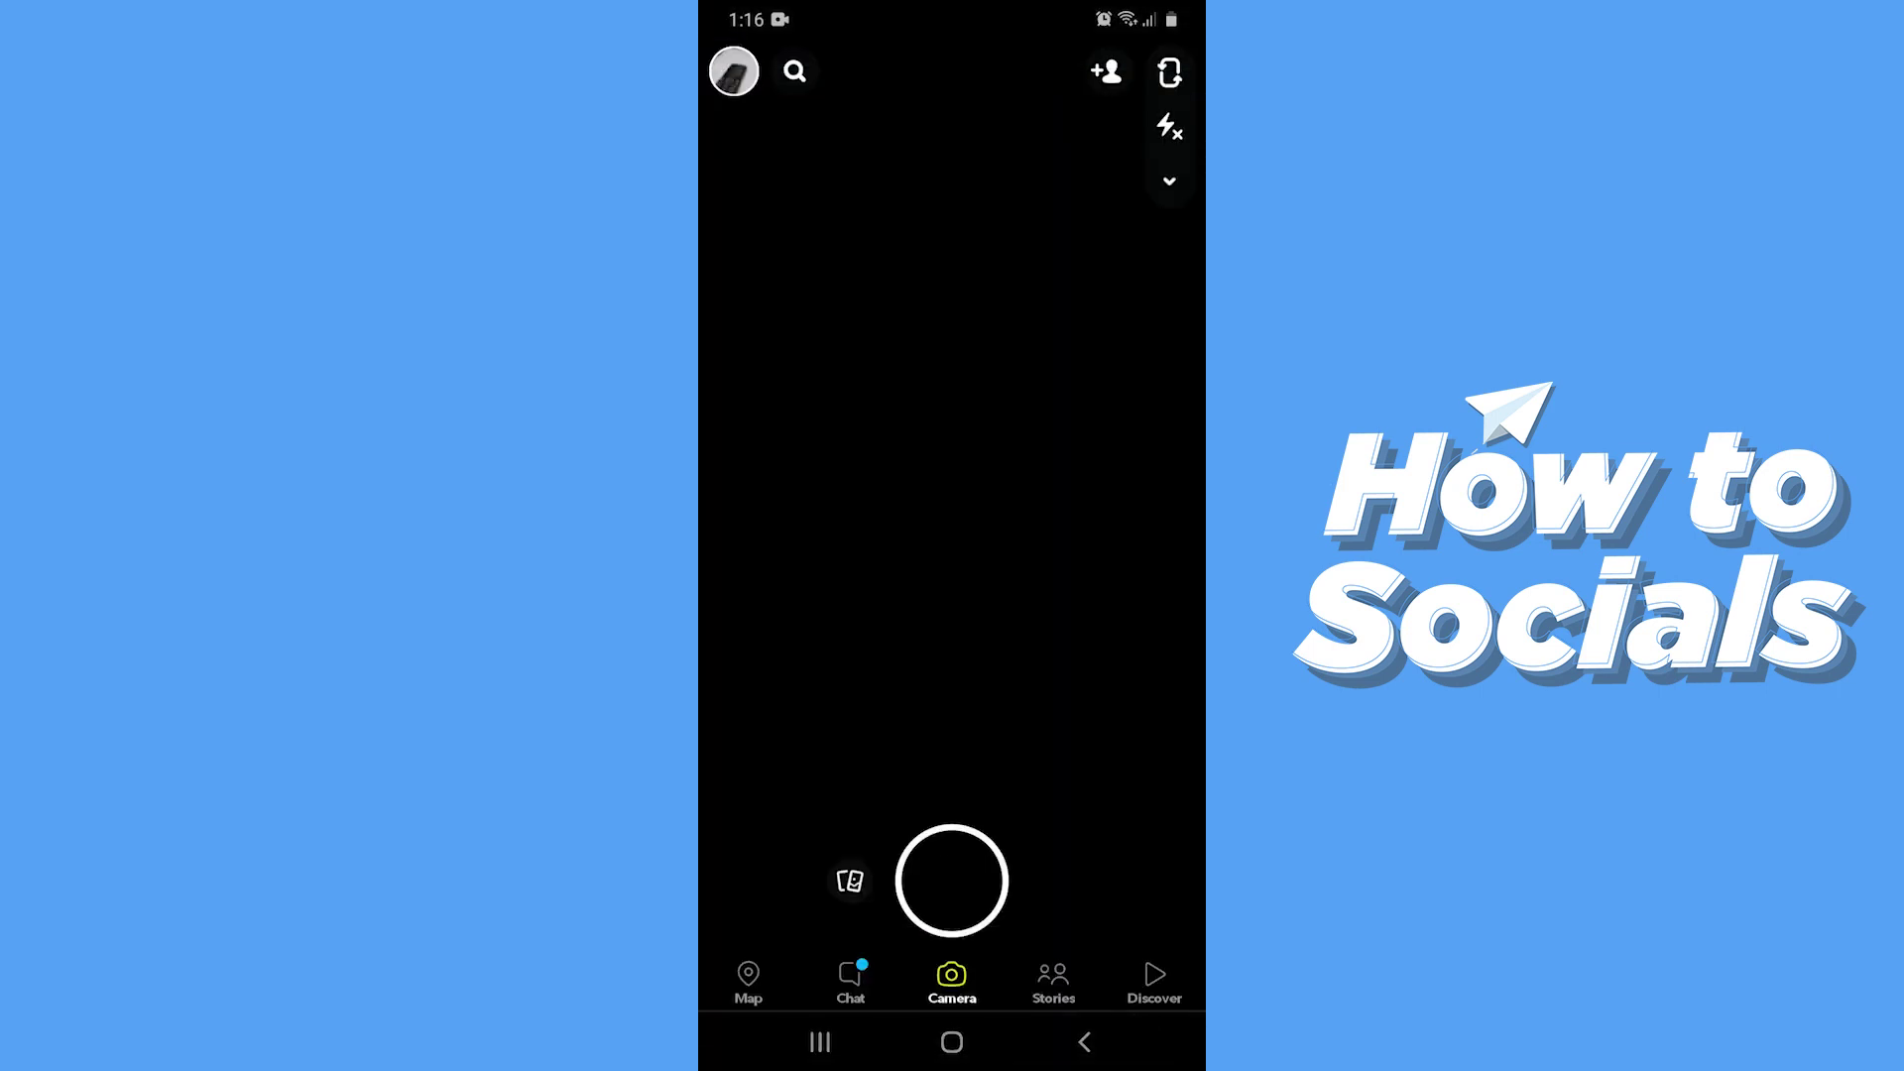
Step: Open the saved 0:11 keyboard snap from the Snaps tab in Memories
click(849, 882)
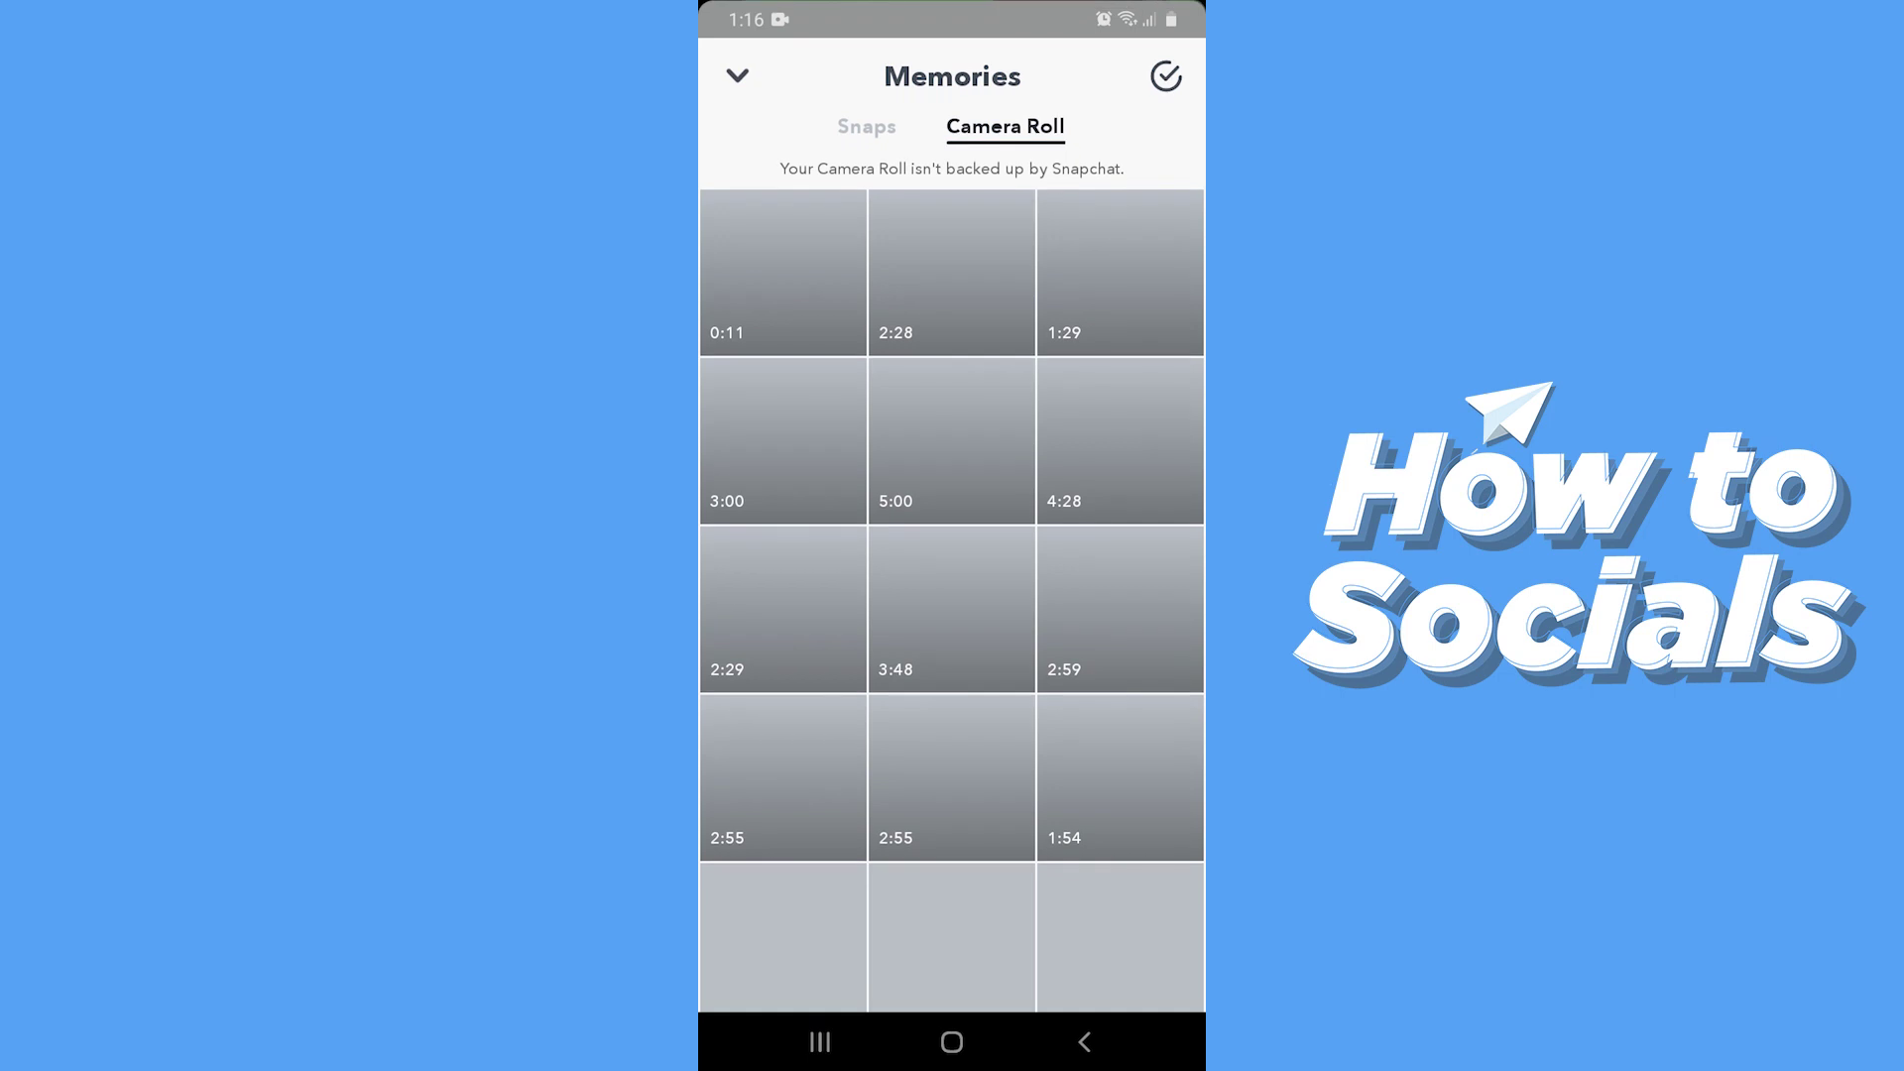
click(867, 125)
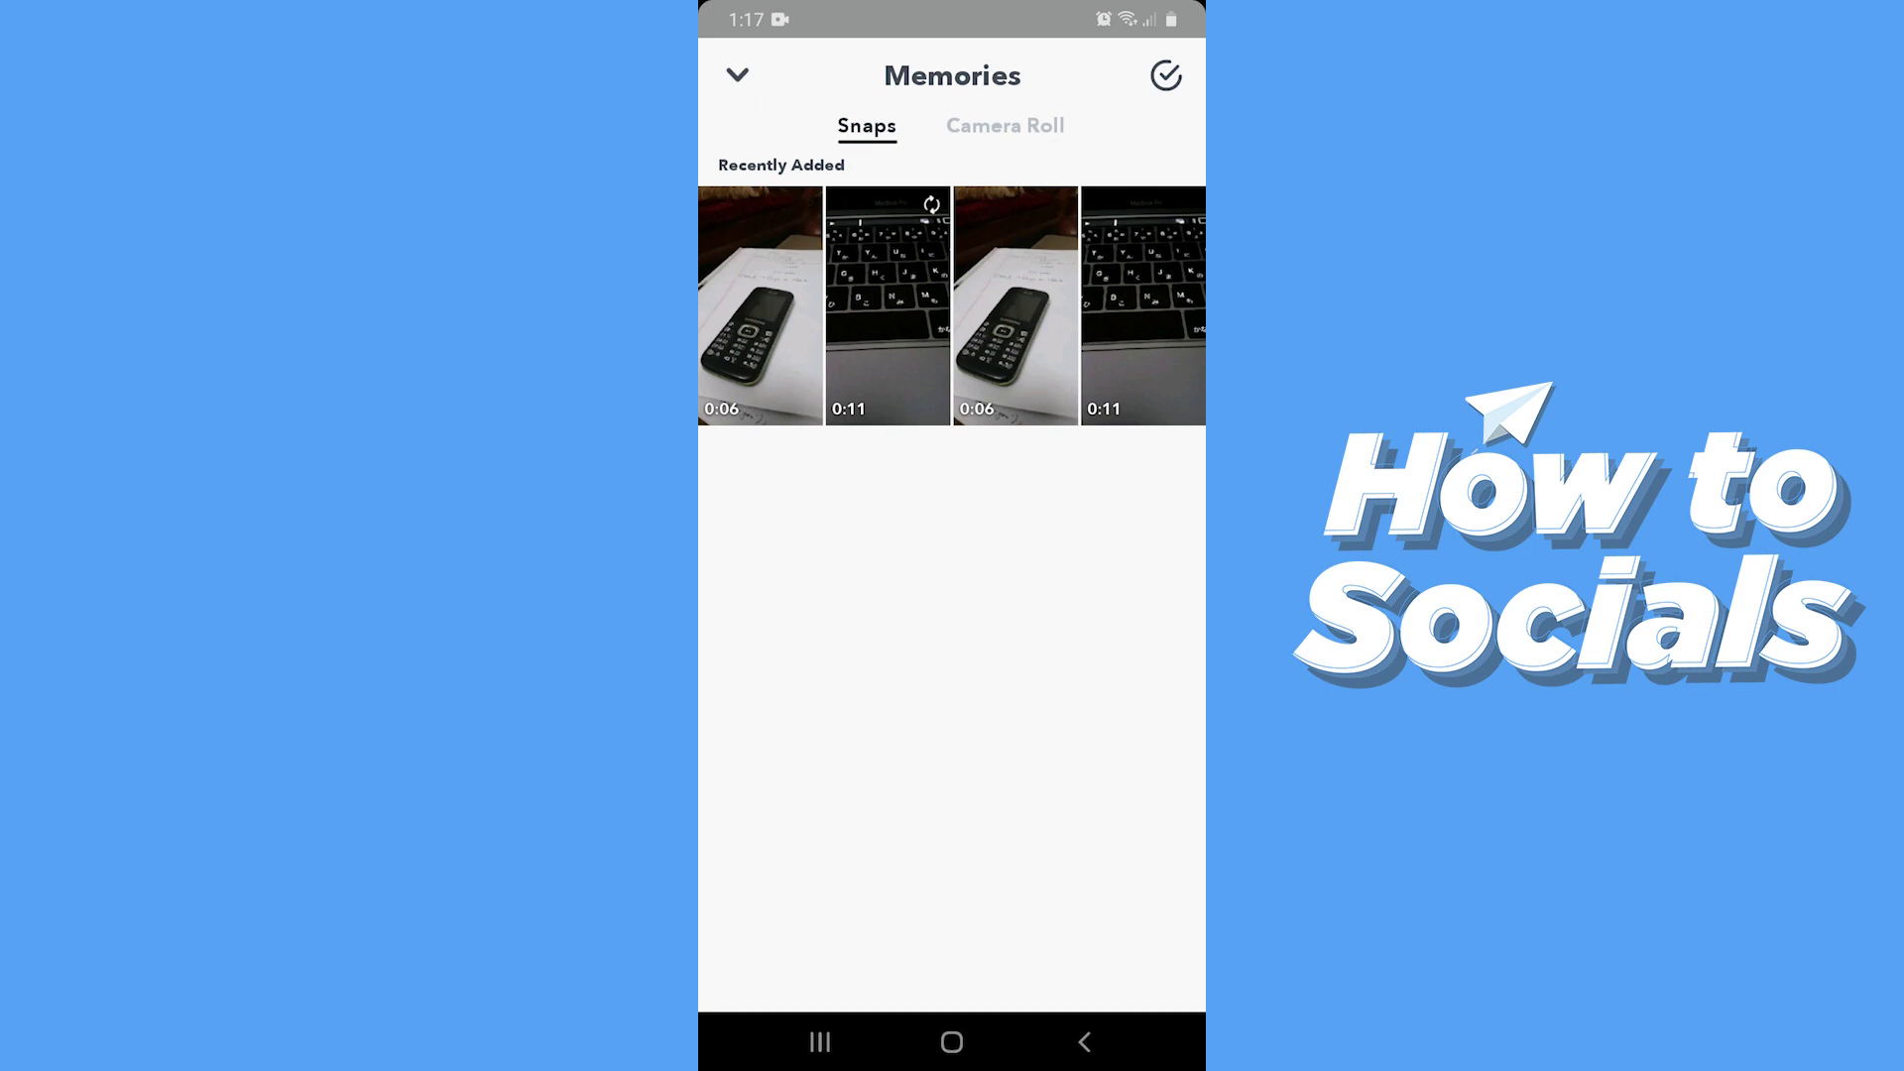
click(888, 305)
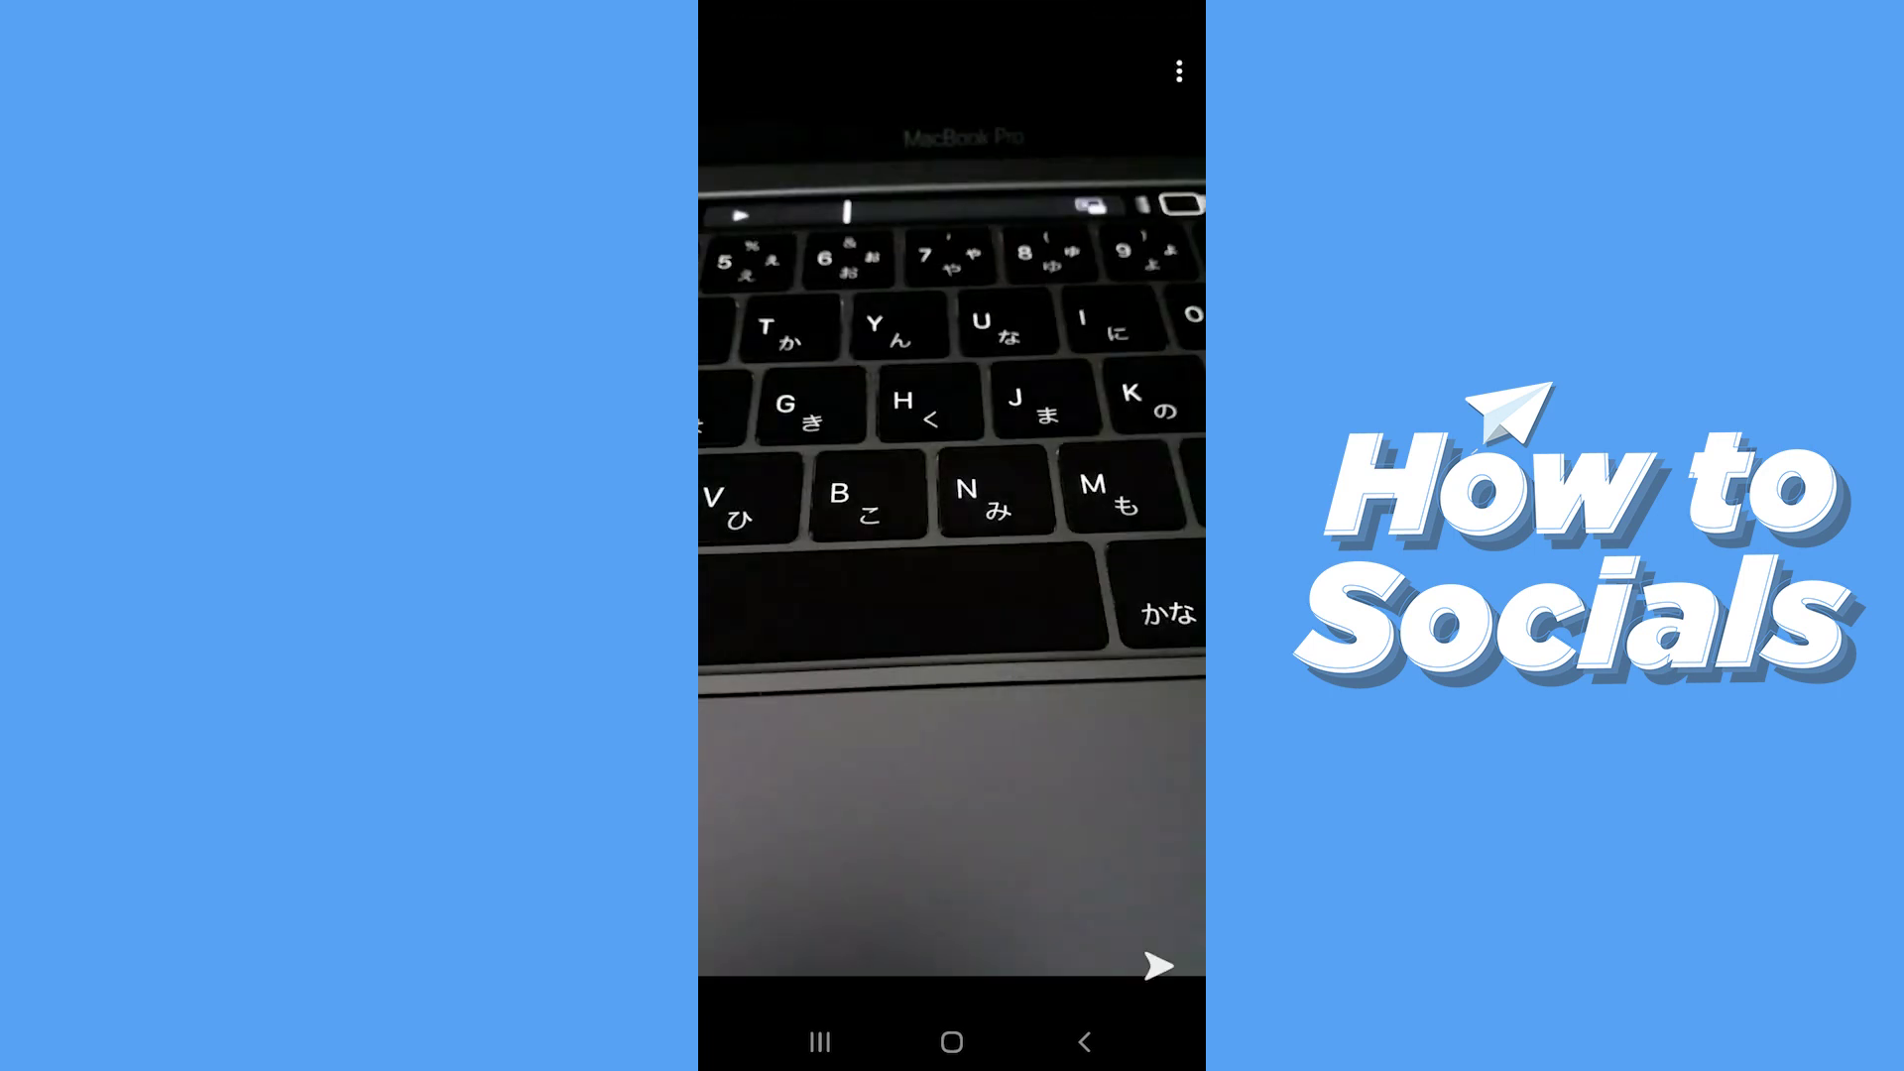
Step: Choose Edit Snap from the saved keyboard snap's options menu
click(1180, 70)
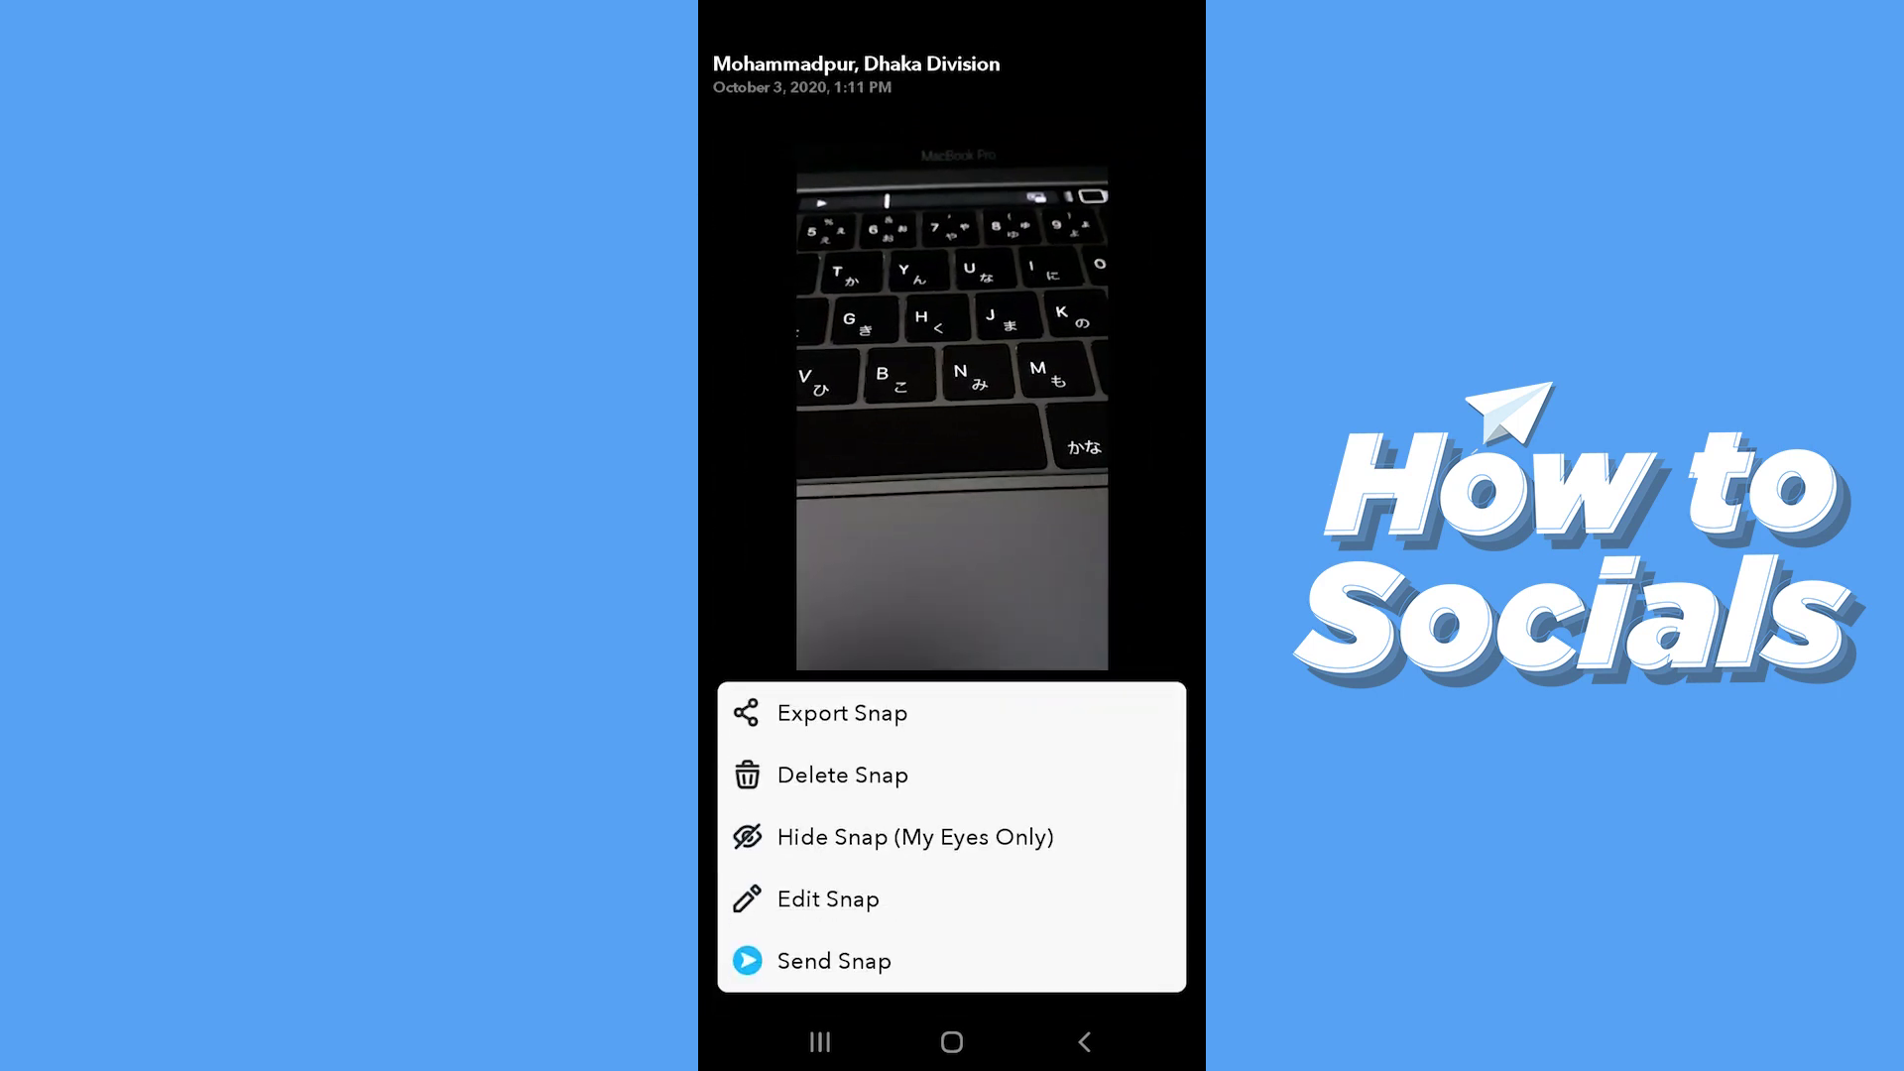
click(828, 898)
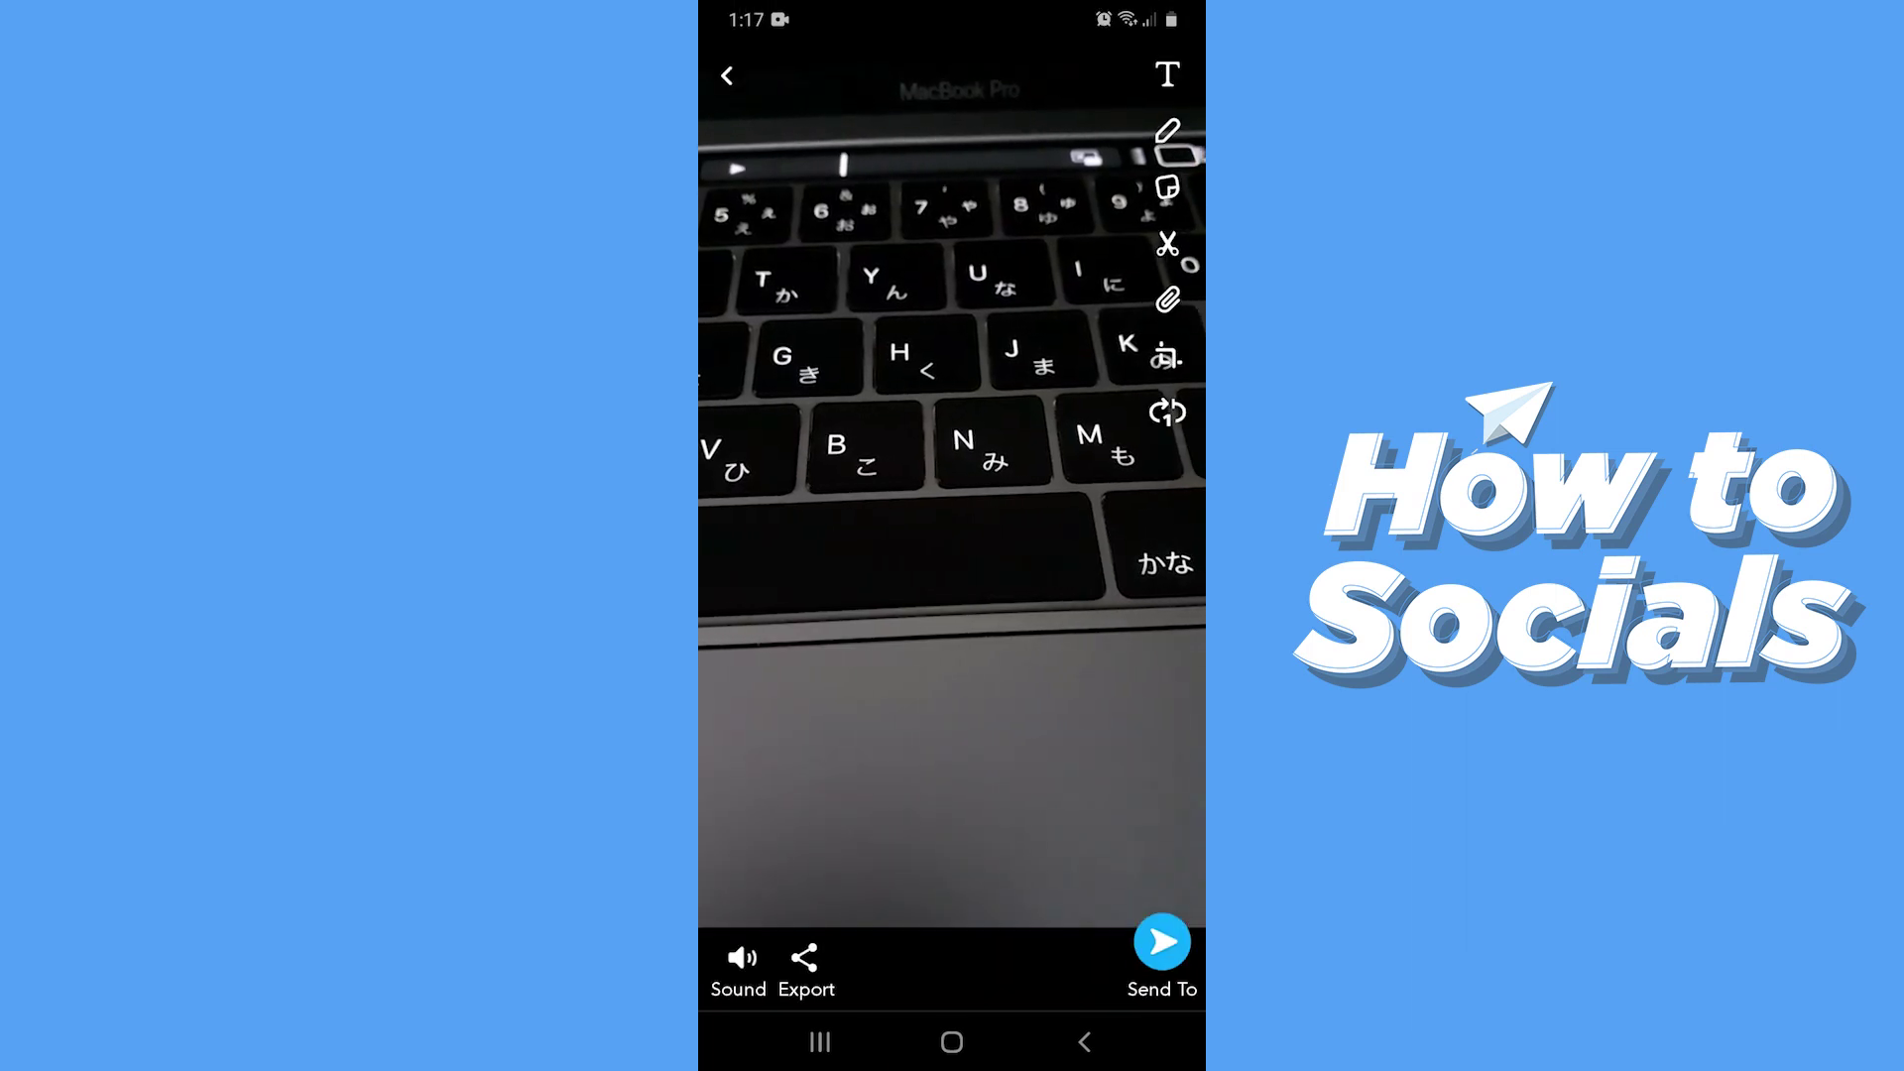
Step: Add the 1:11 PM time sticker, enlarged, tilted and moved lower-left
click(1167, 186)
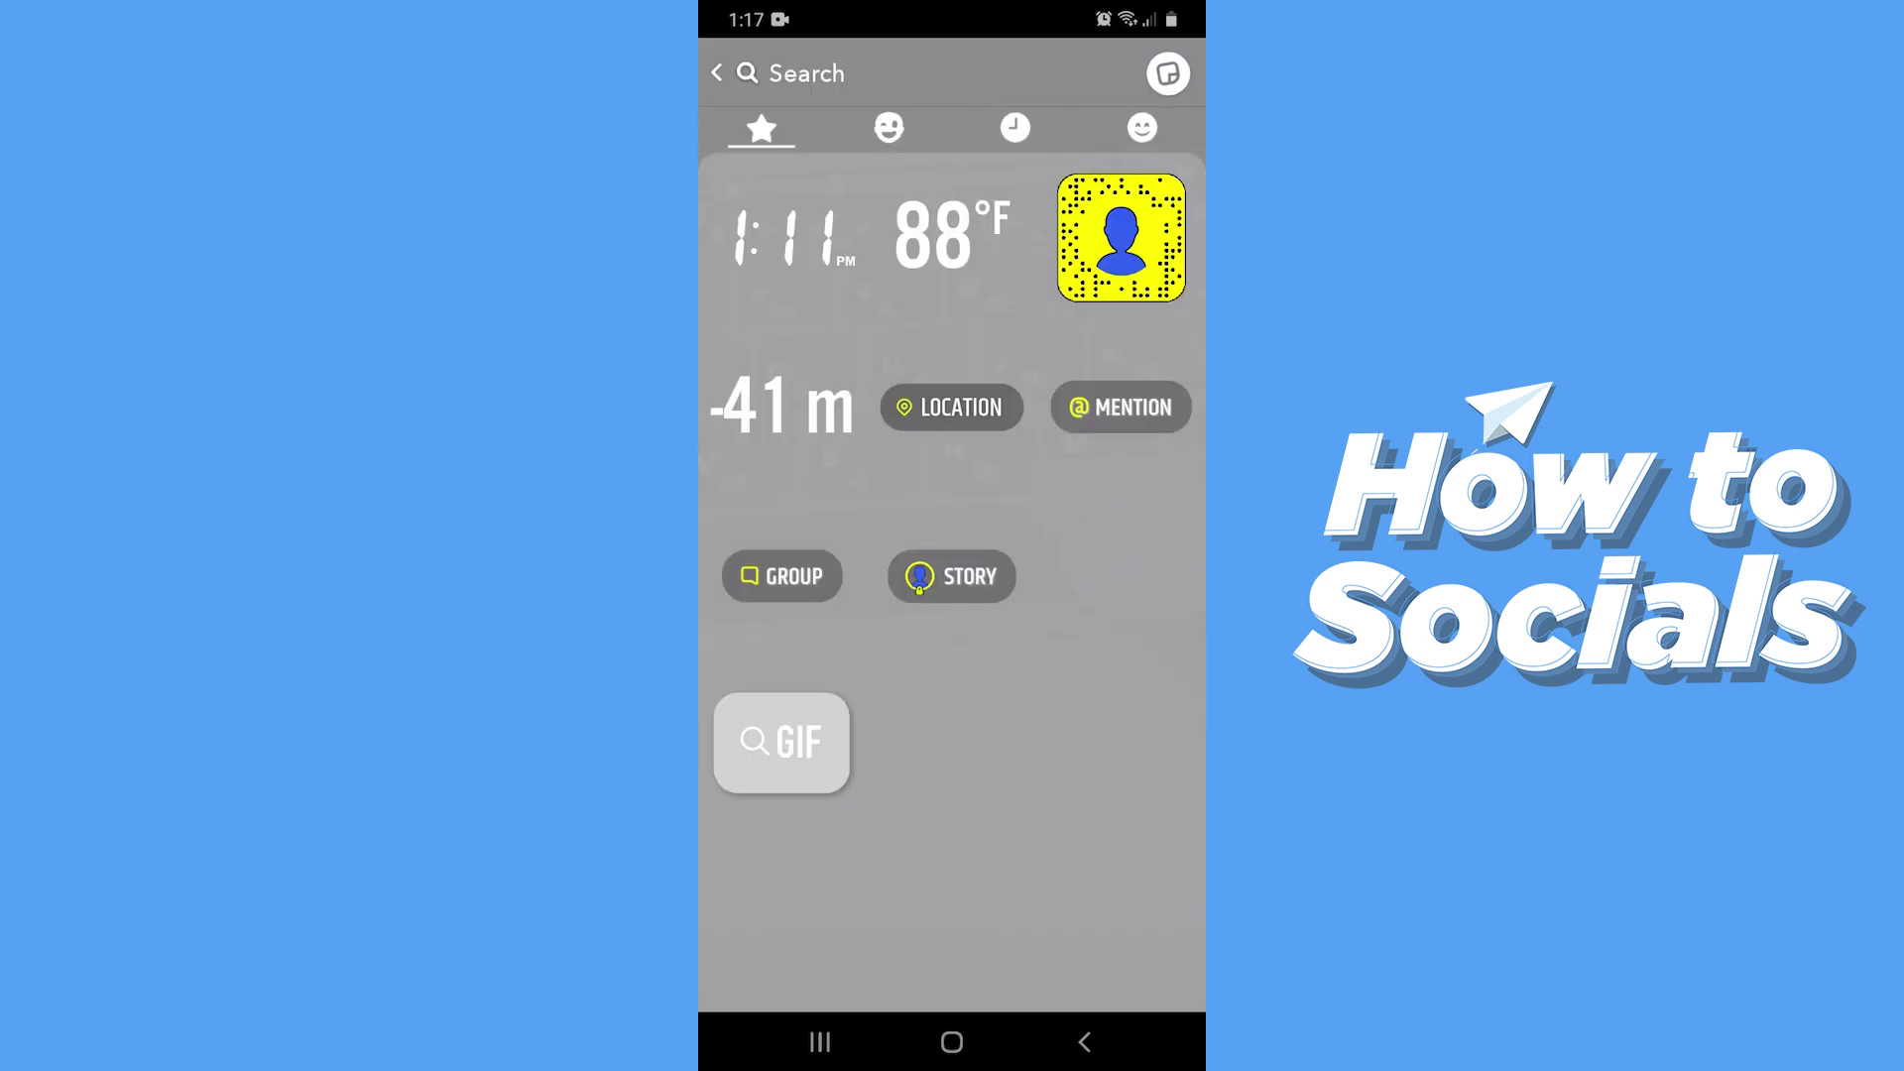
click(789, 238)
drag(954, 477, 908, 625)
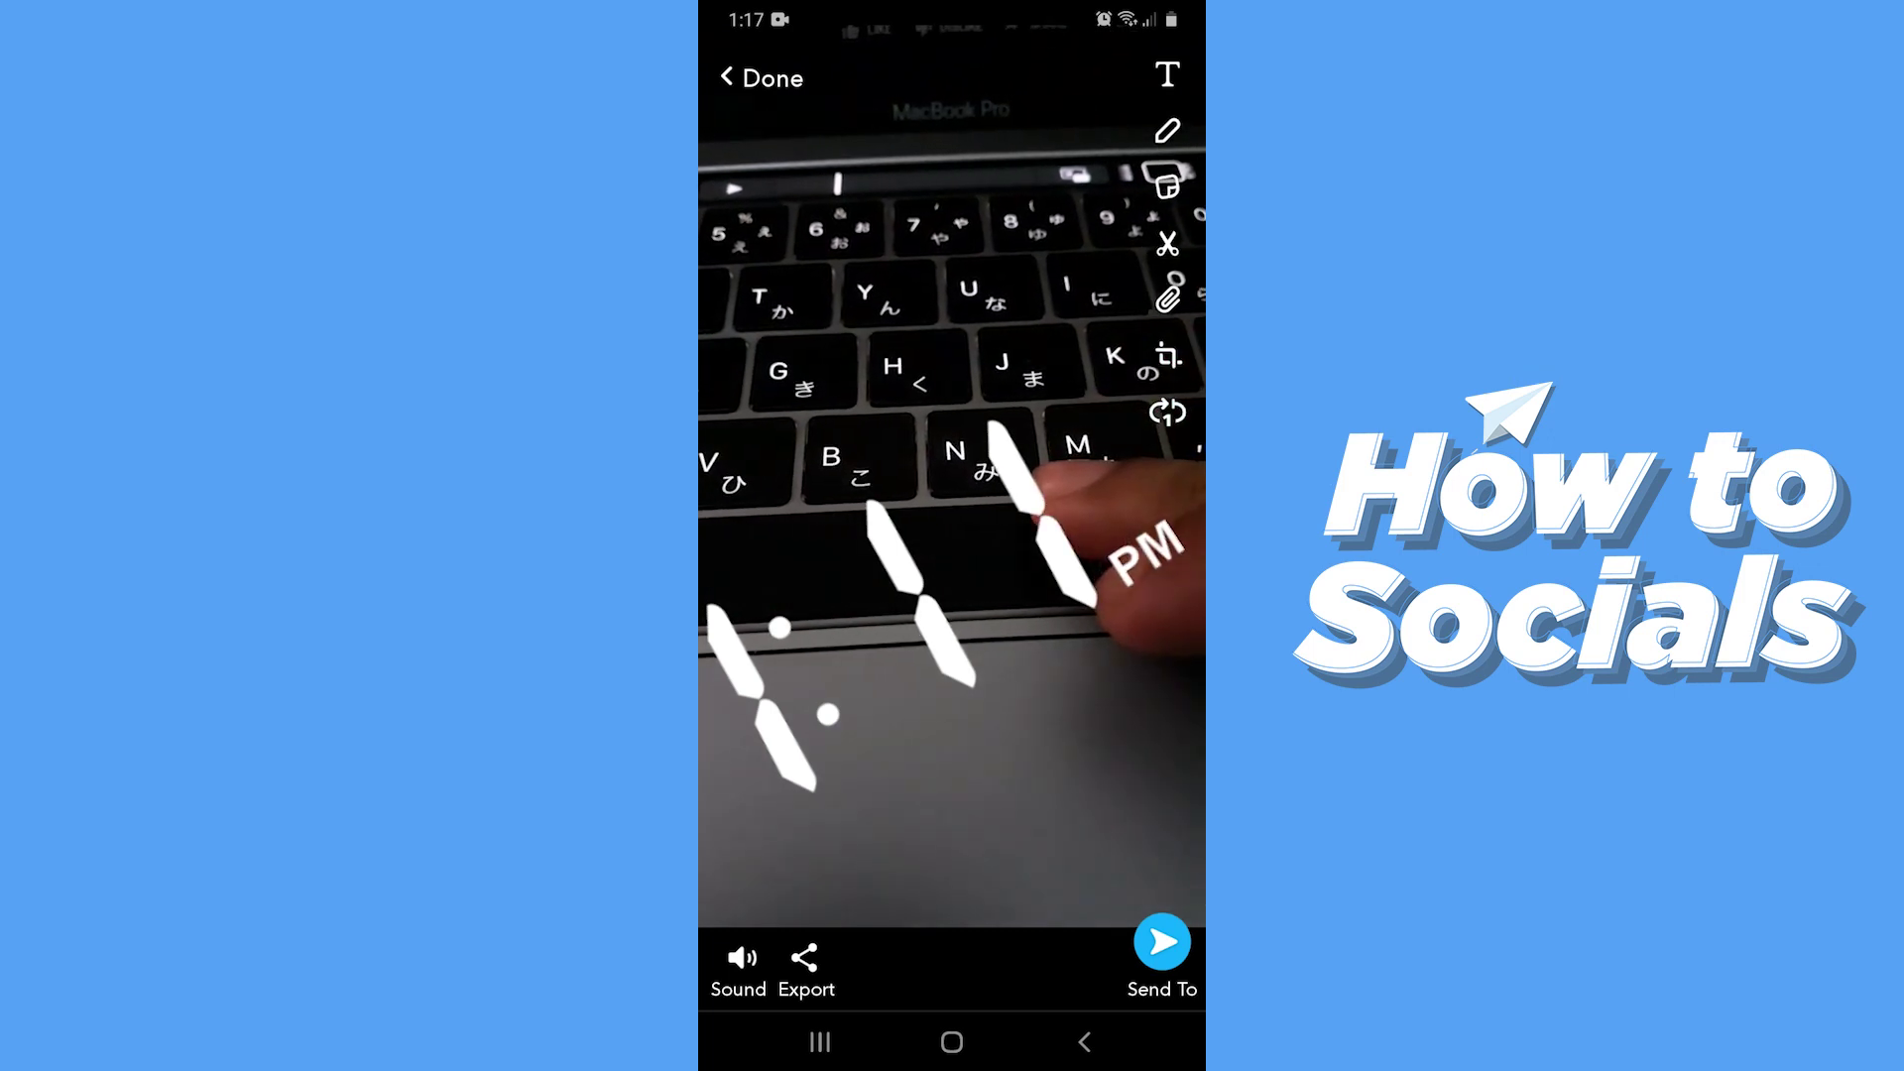
click(1162, 943)
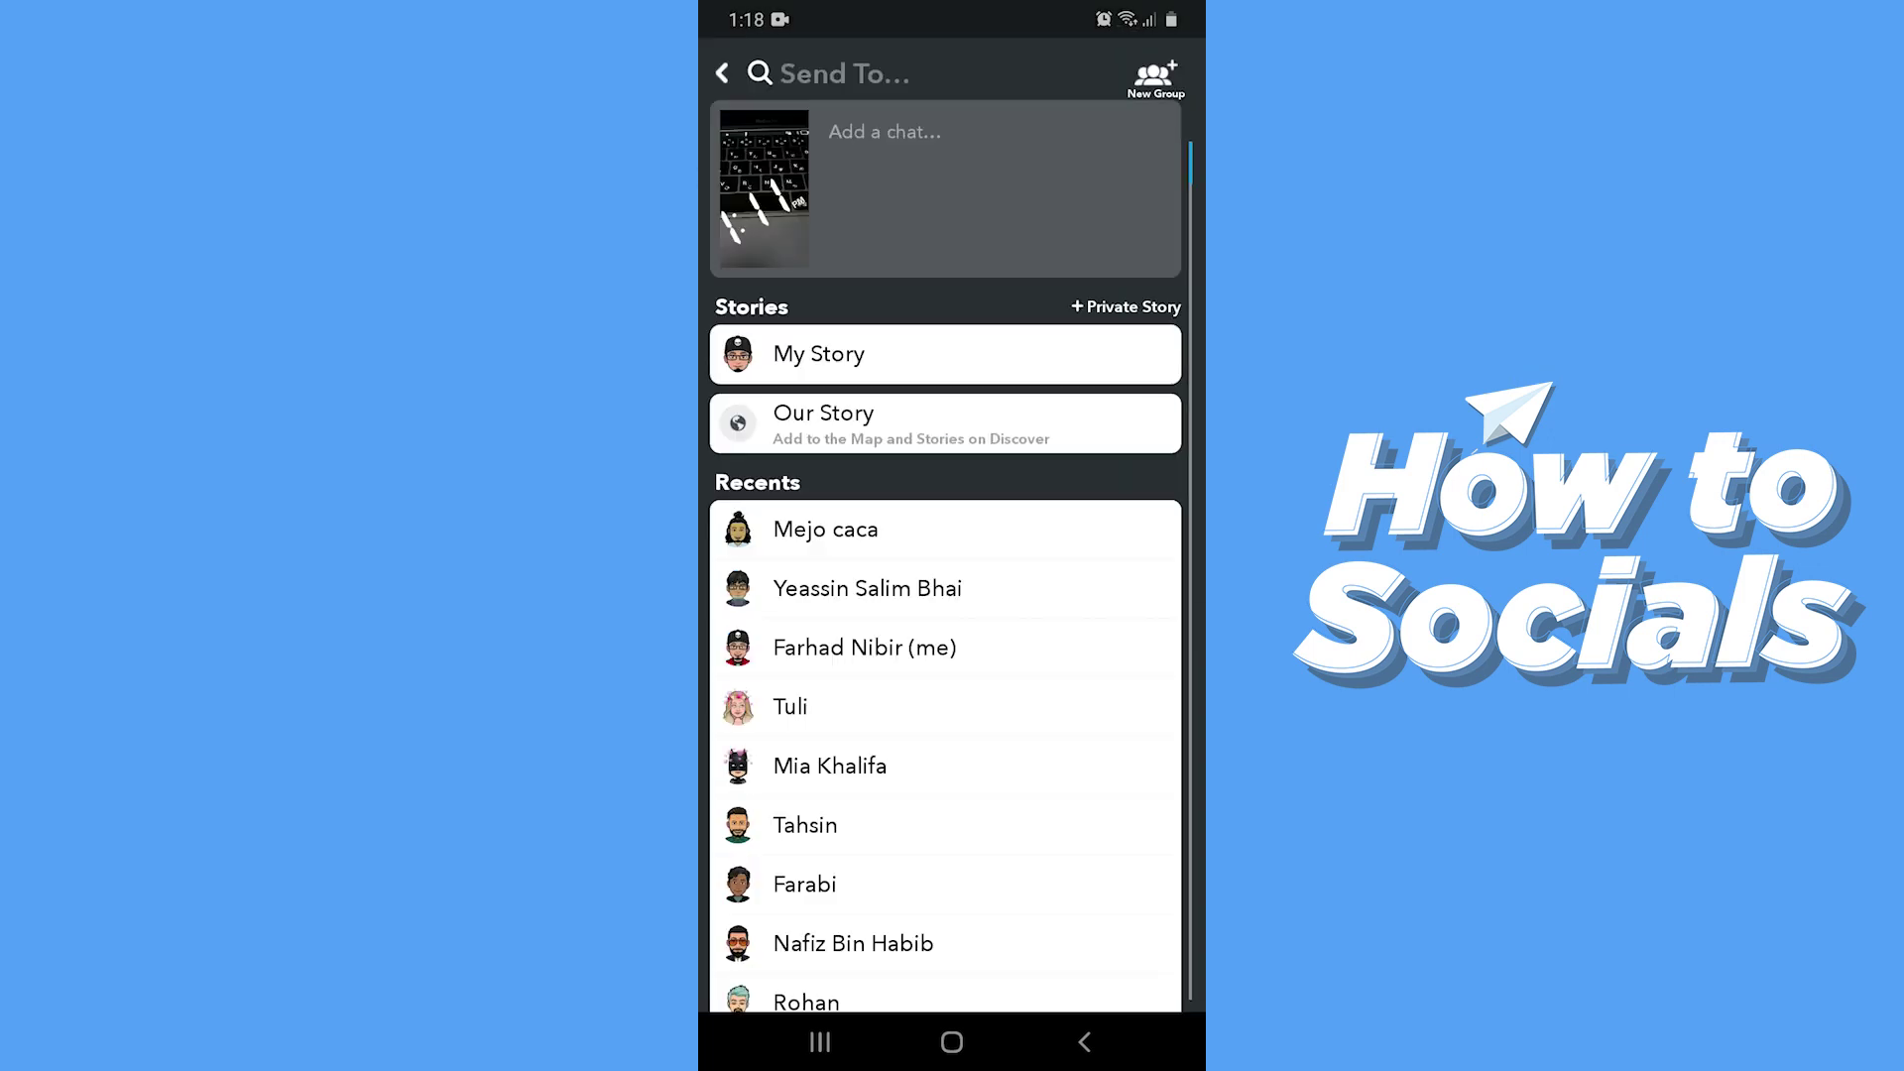
Step: Send the time-stickered keyboard snap to My Story
click(819, 354)
click(1164, 973)
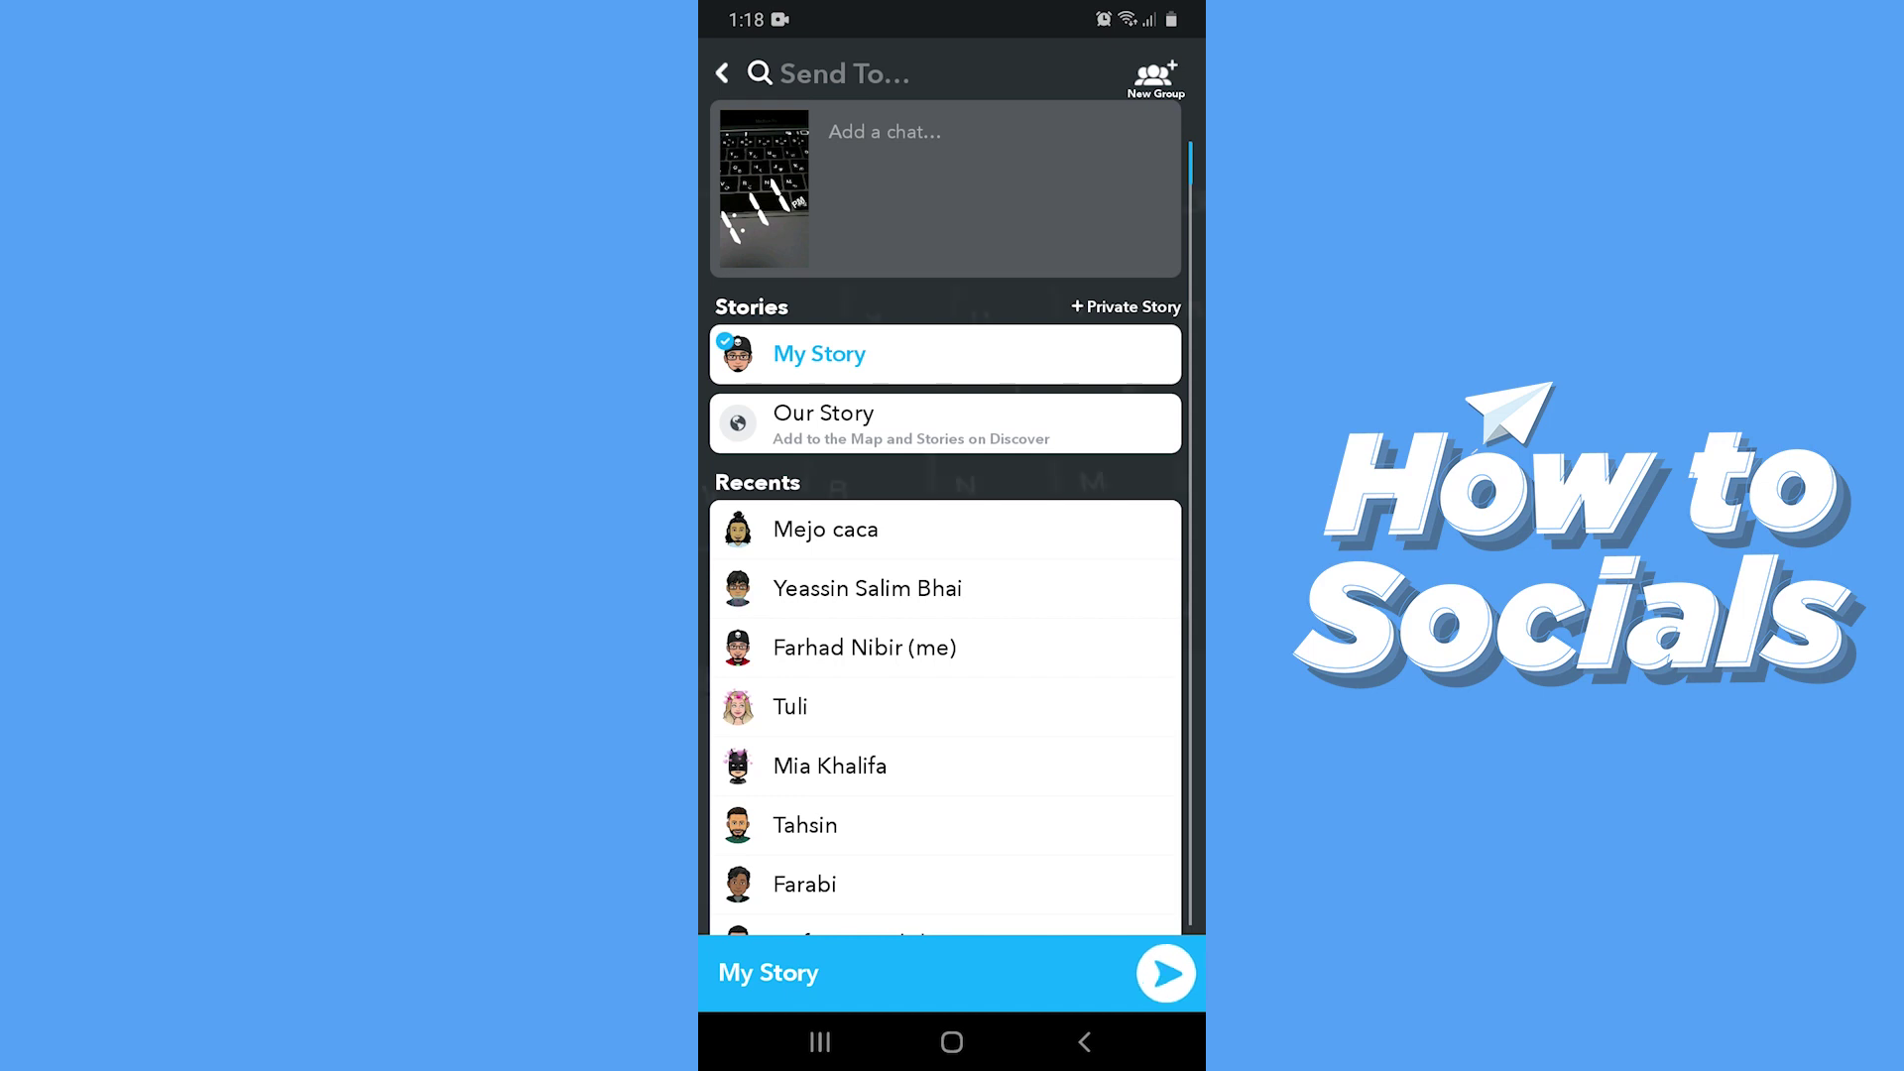